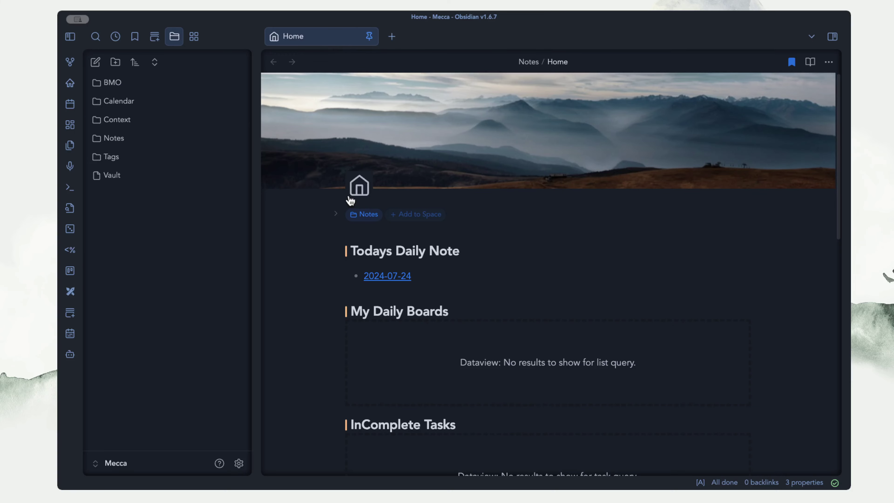
# Step: Inspect the Dataview query behind the daily note link, reviewing its FROM "Calendar" and WHERE lines
pyautogui.moveTo(296, 155)
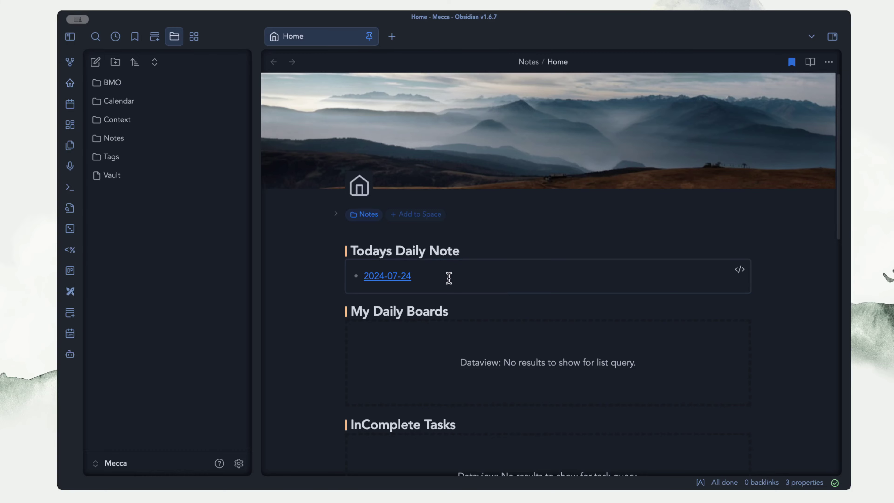
pyautogui.scroll(-3, 443, 271)
pyautogui.scroll(-6, 448, 276)
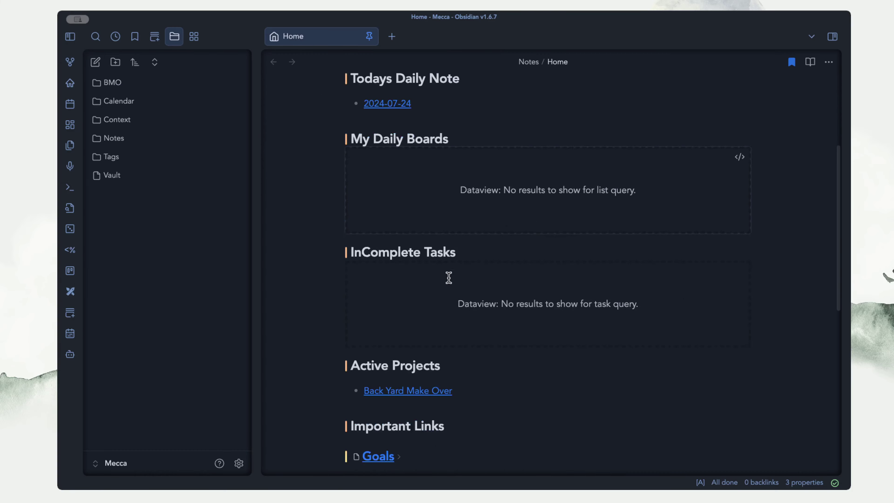
pyautogui.scroll(4, 448, 277)
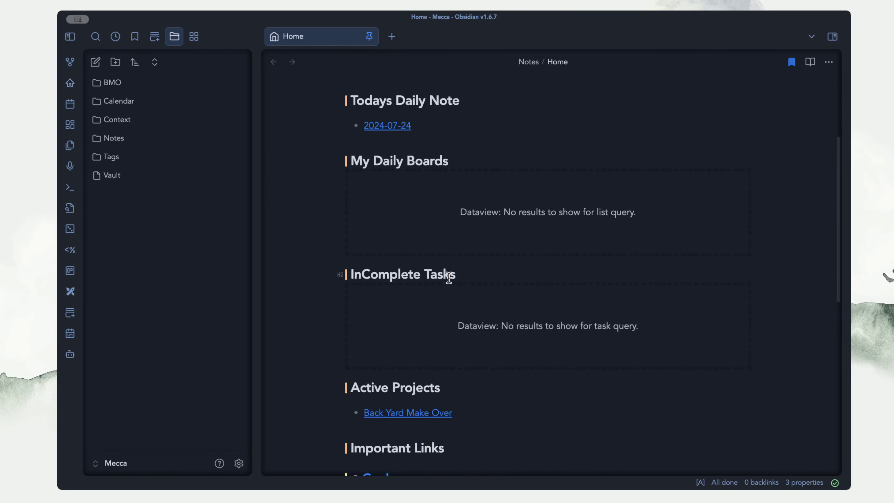
pyautogui.scroll(5, 449, 277)
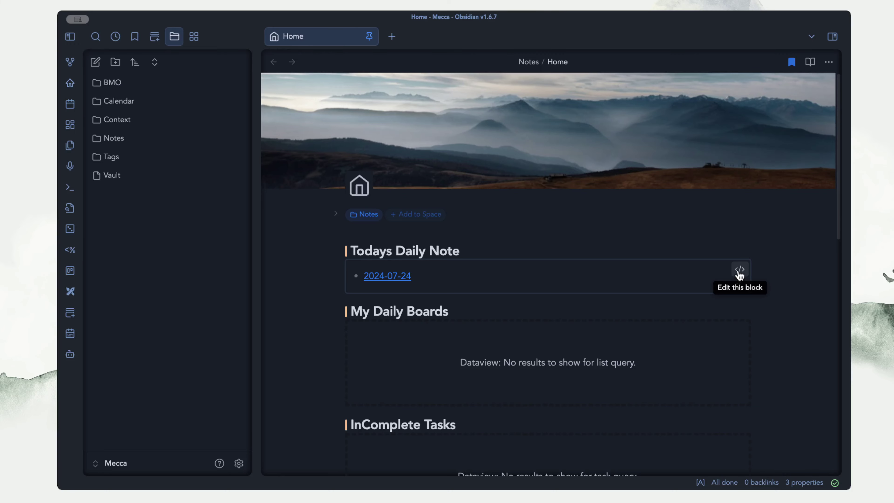
pyautogui.click(739, 271)
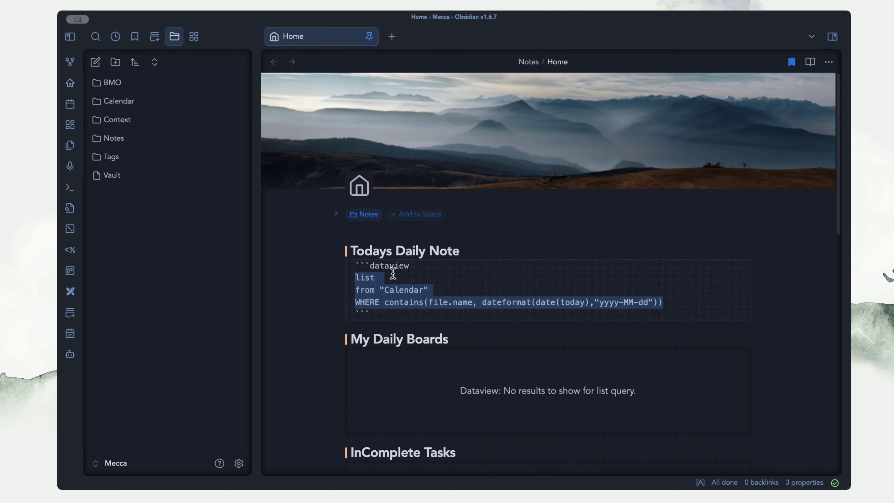
pyautogui.moveTo(368, 265); pyautogui.dragTo(412, 274)
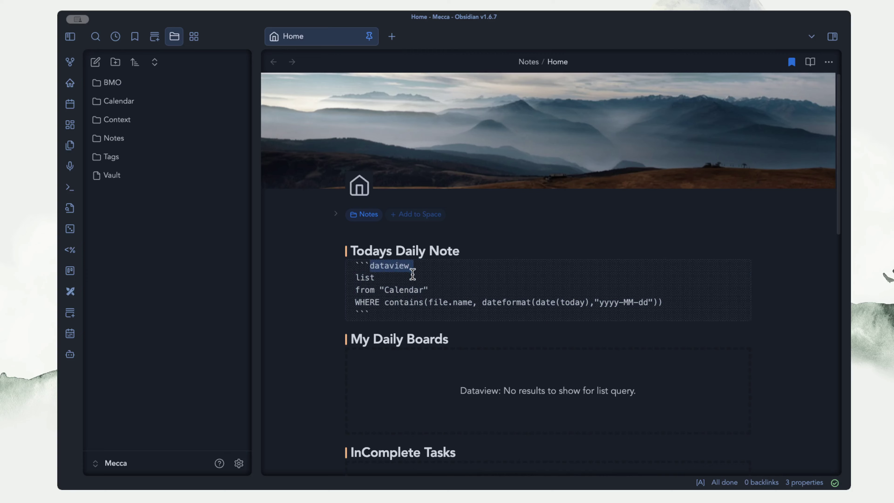
pyautogui.click(383, 279)
pyautogui.moveTo(355, 289); pyautogui.dragTo(435, 287)
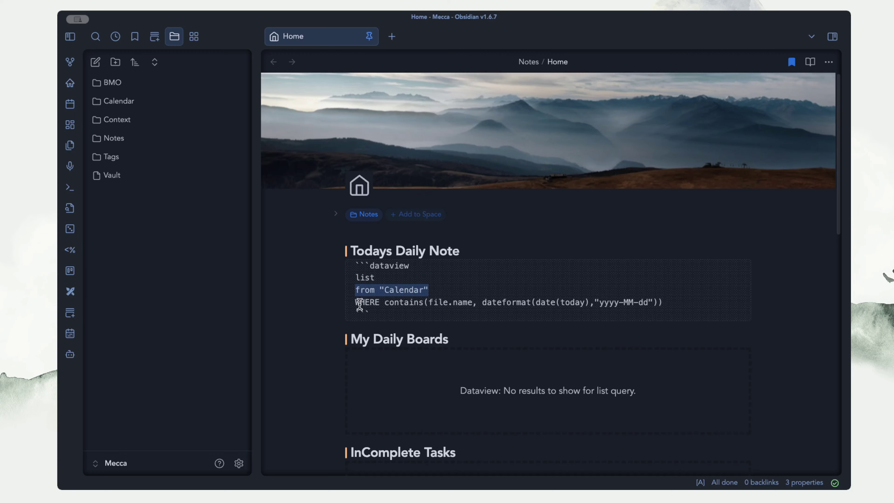
pyautogui.moveTo(359, 303); pyautogui.dragTo(589, 302)
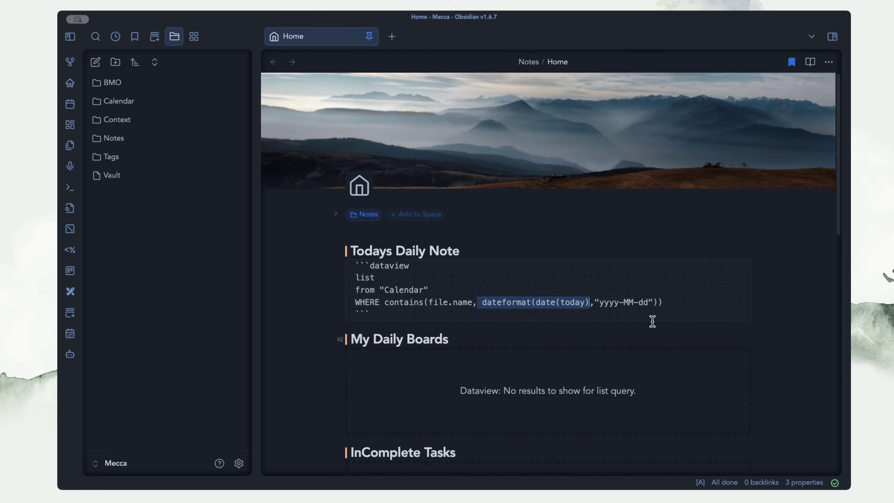
pyautogui.click(574, 336)
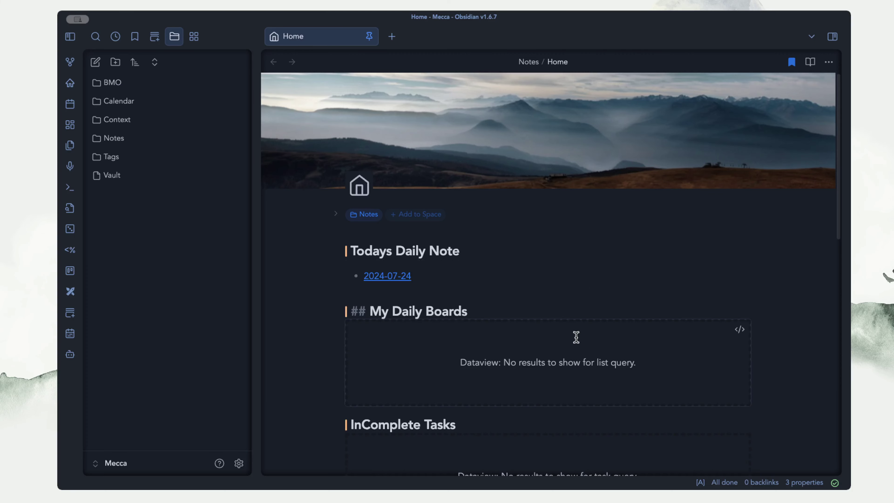
# Step: Create the Excalidraw drawing 'Drawing 2024-07-24 15.27.31' and return to the Home note
pyautogui.scroll(-2, 575, 334)
pyautogui.scroll(-2, 573, 334)
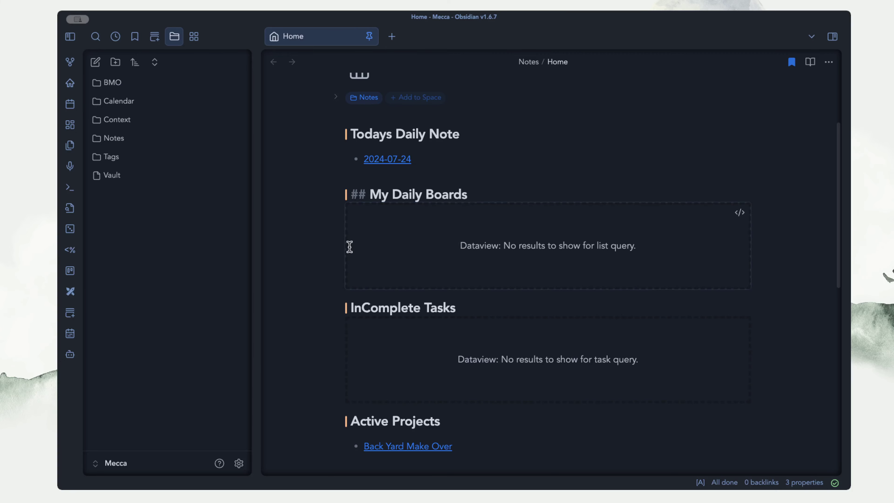
pyautogui.click(70, 291)
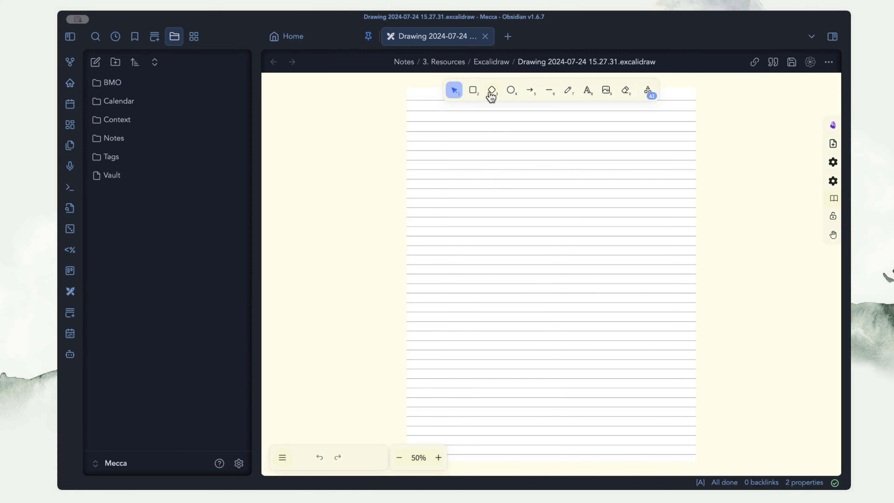
pyautogui.click(319, 43)
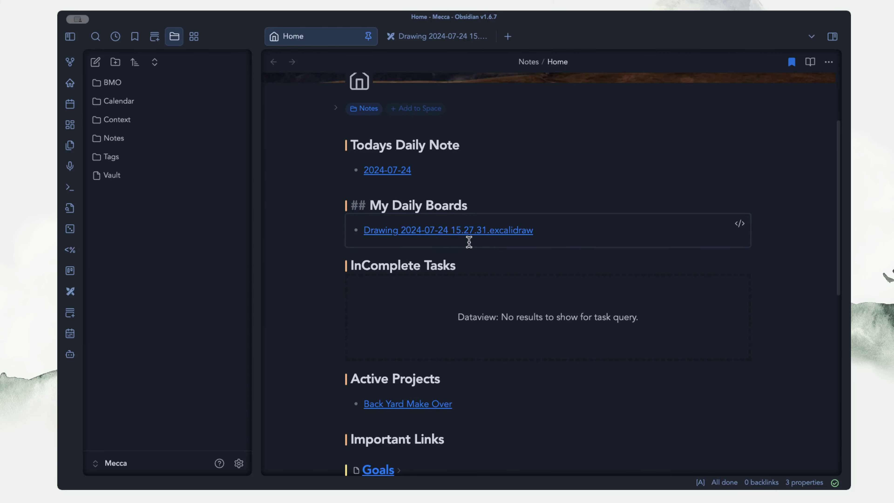
pyautogui.scroll(2, 469, 242)
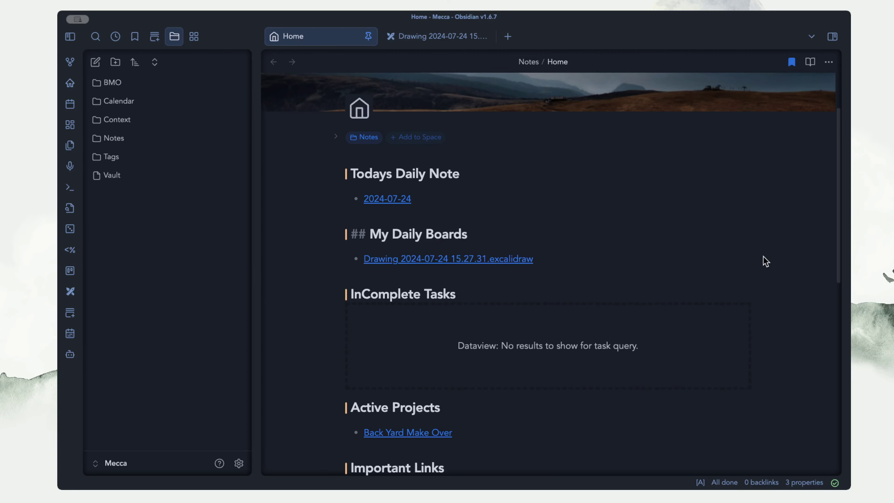
pyautogui.click(739, 253)
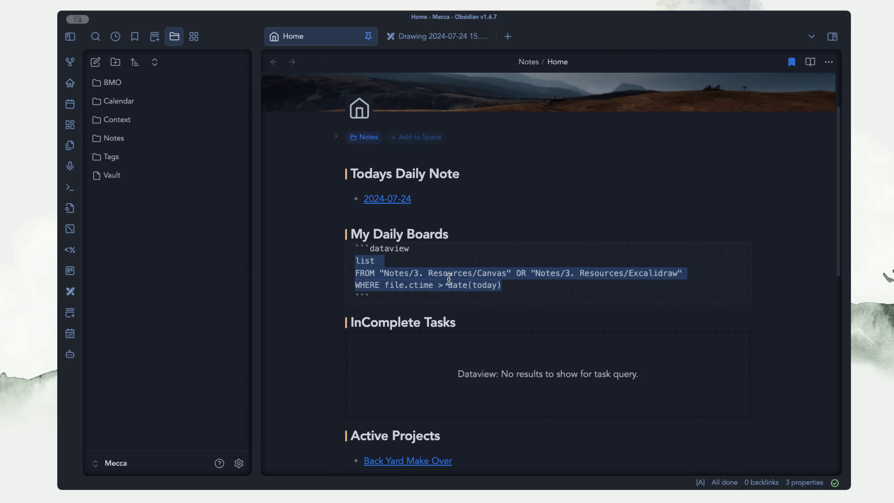
pyautogui.click(387, 262)
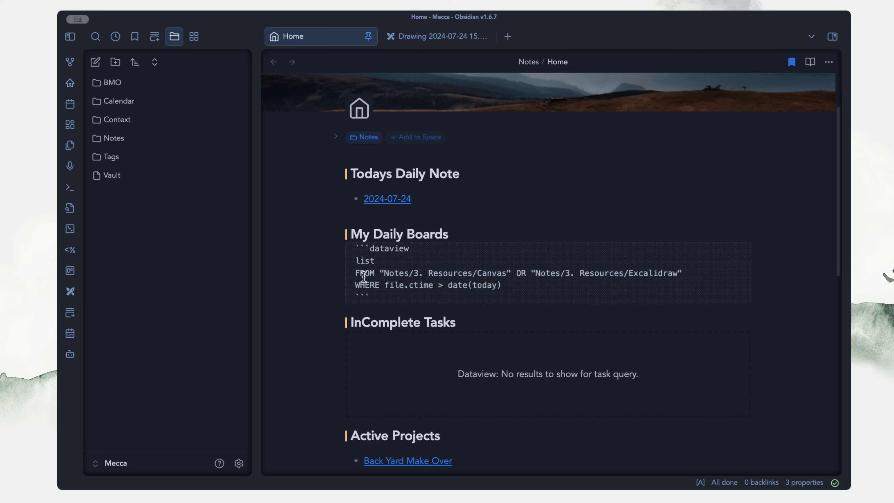
pyautogui.moveTo(384, 273); pyautogui.dragTo(510, 271)
pyautogui.click(510, 274)
pyautogui.moveTo(510, 273); pyautogui.dragTo(430, 275)
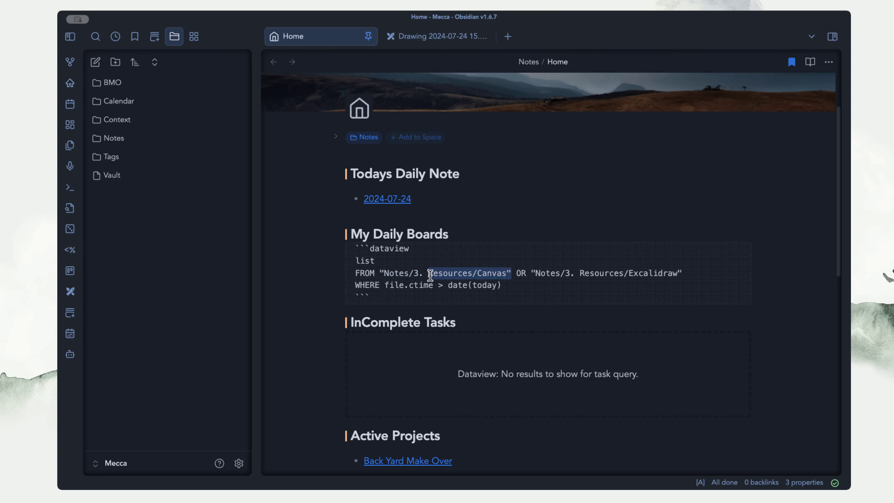
pyautogui.click(549, 274)
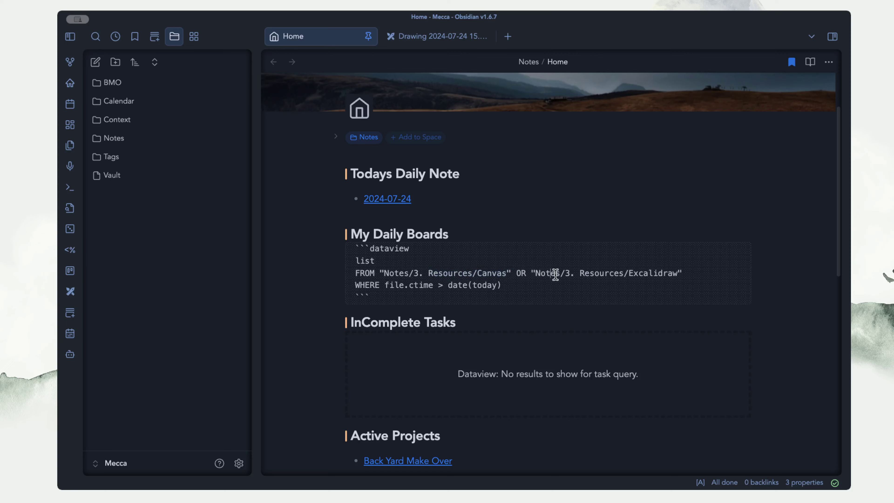
pyautogui.moveTo(678, 273); pyautogui.dragTo(578, 273)
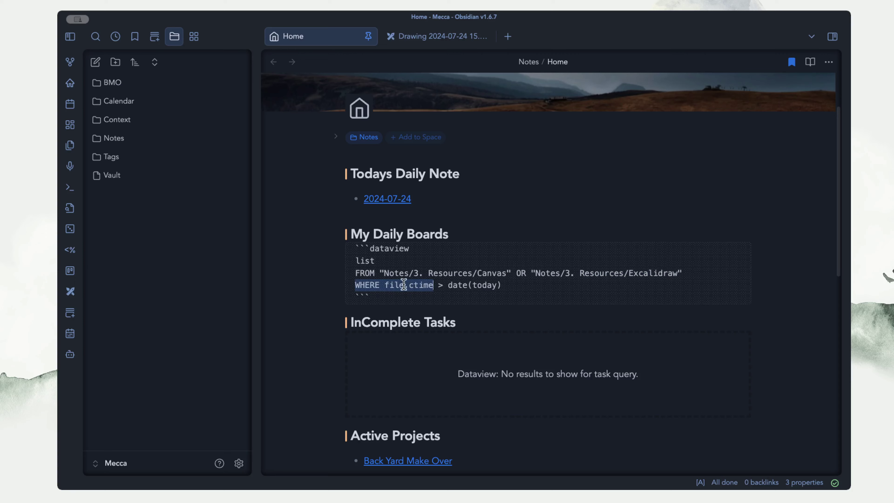
pyautogui.click(425, 287)
pyautogui.click(362, 284)
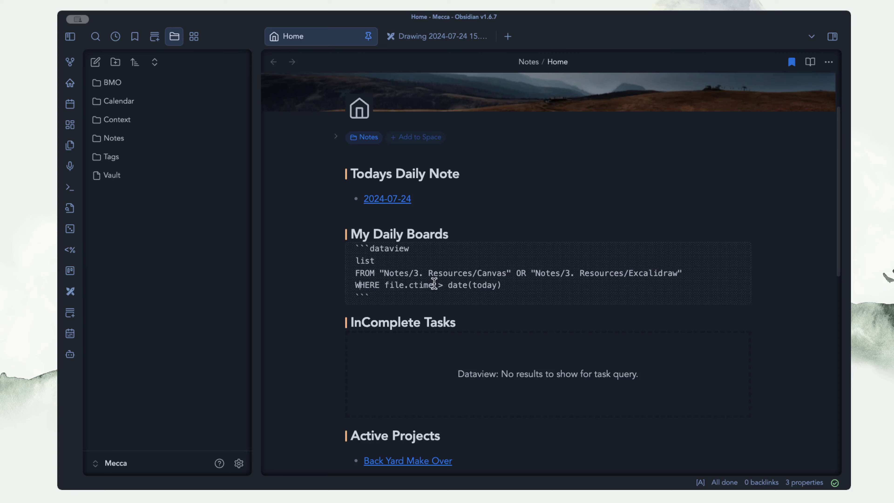
pyautogui.moveTo(434, 286); pyautogui.dragTo(384, 286)
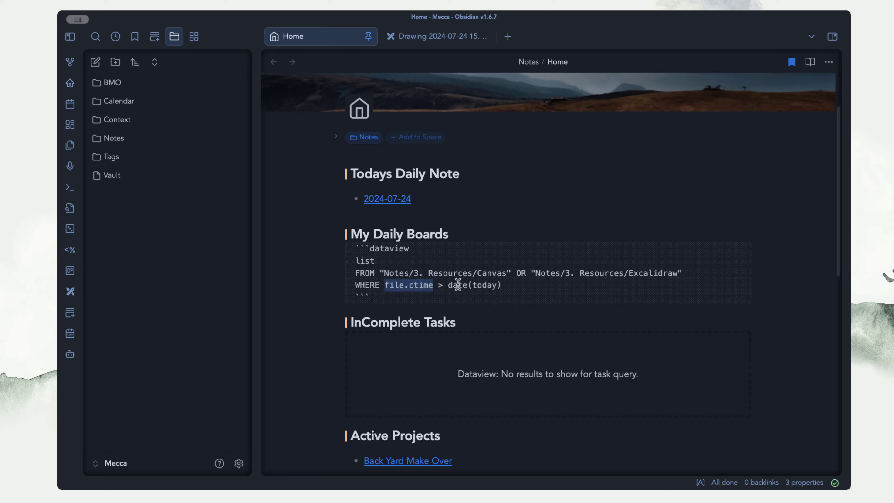
pyautogui.moveTo(449, 285); pyautogui.dragTo(501, 286)
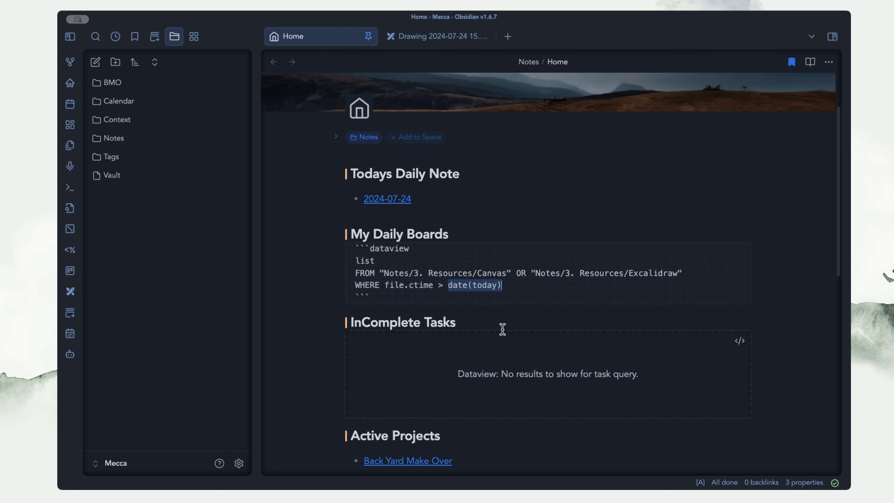
# Step: Collapse My Daily Boards back to its list and reveal the InComplete Tasks query source
pyautogui.click(477, 321)
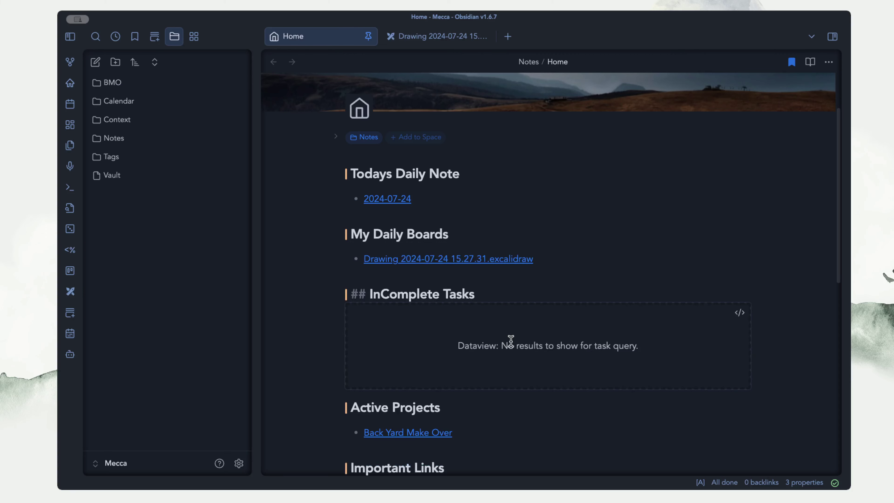
pyautogui.scroll(-3, 471, 333)
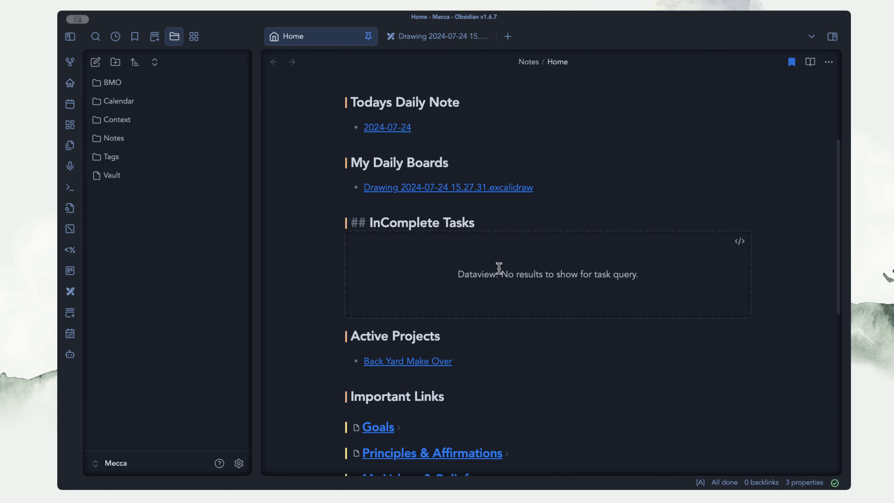
pyautogui.click(472, 224)
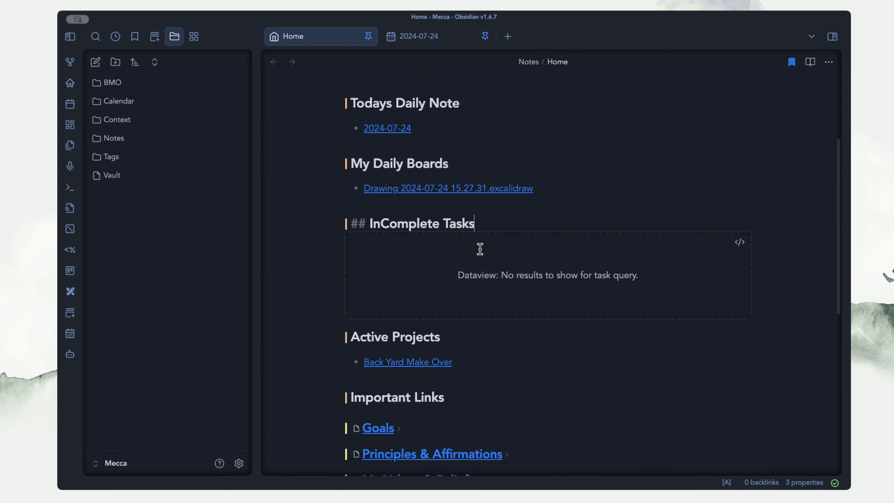
pyautogui.click(739, 242)
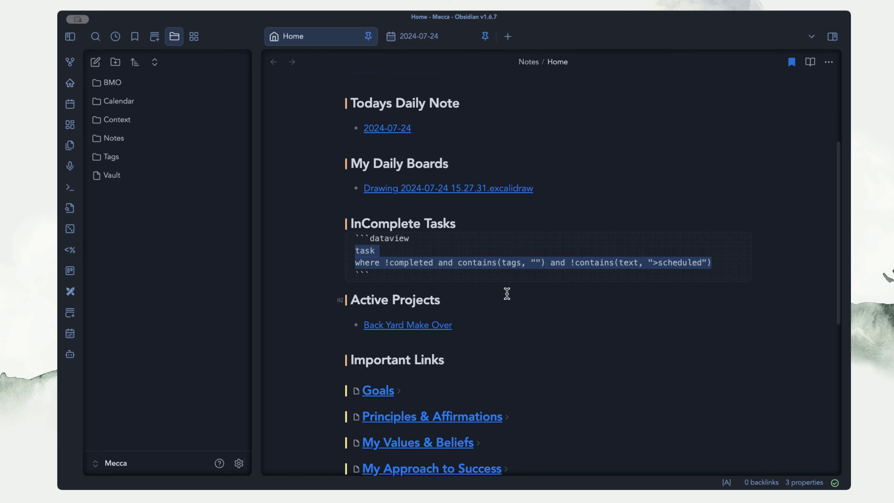
pyautogui.click(415, 239)
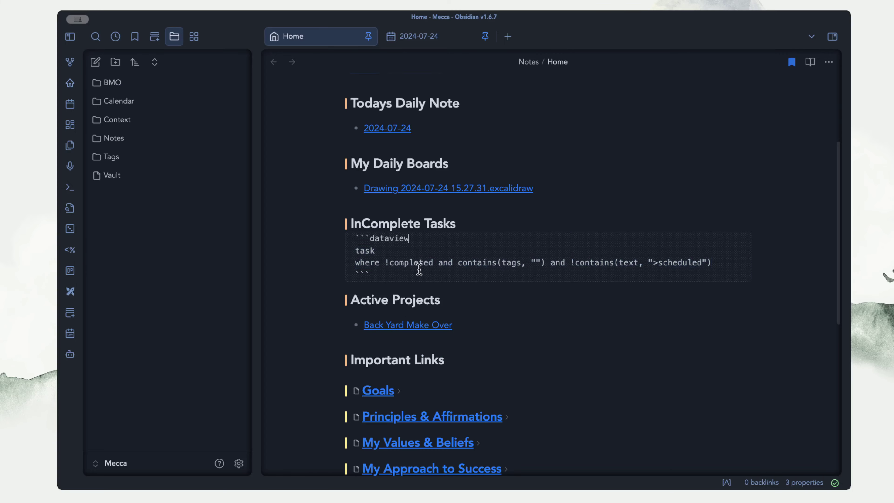
# Step: Review the task query: !completed, contains(tags, "") and !contains(text, ">scheduled")
pyautogui.doubleClick(363, 251)
pyautogui.click(383, 251)
pyautogui.click(364, 263)
pyautogui.moveTo(383, 263); pyautogui.dragTo(546, 262)
pyautogui.click(483, 263)
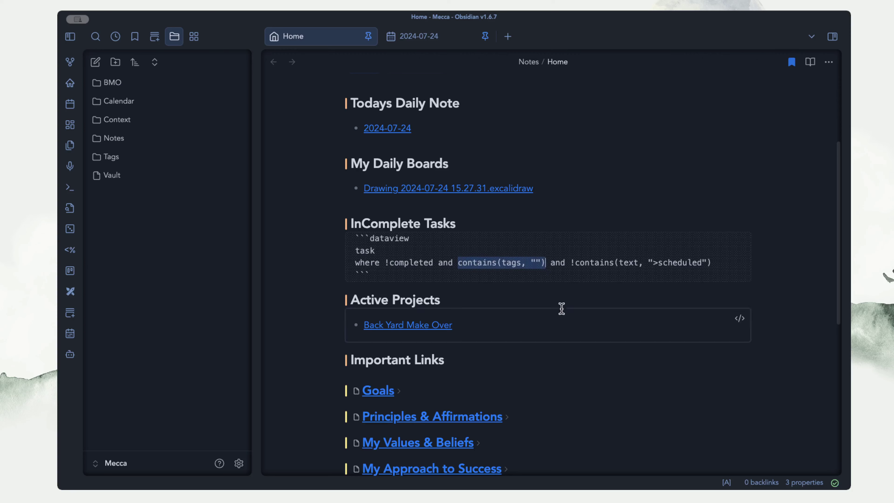
pyautogui.click(559, 264)
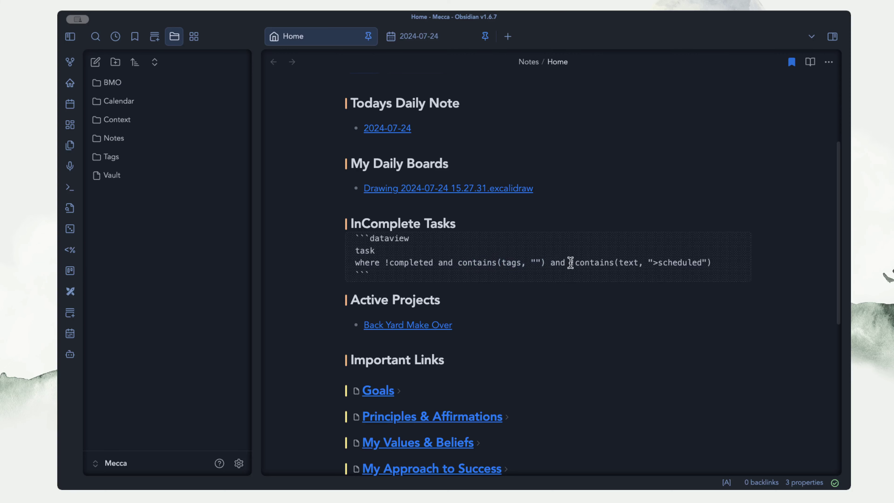
pyautogui.moveTo(570, 262); pyautogui.dragTo(696, 258)
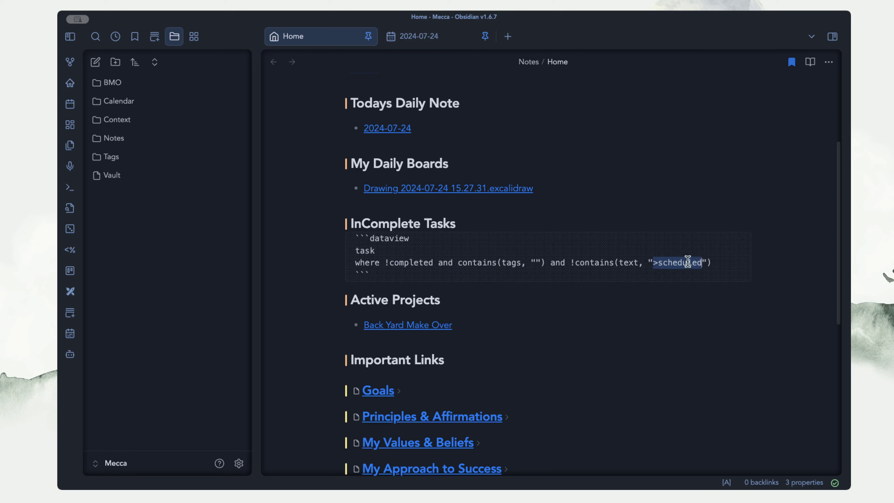
pyautogui.moveTo(702, 263); pyautogui.dragTo(651, 263)
pyautogui.click(384, 263)
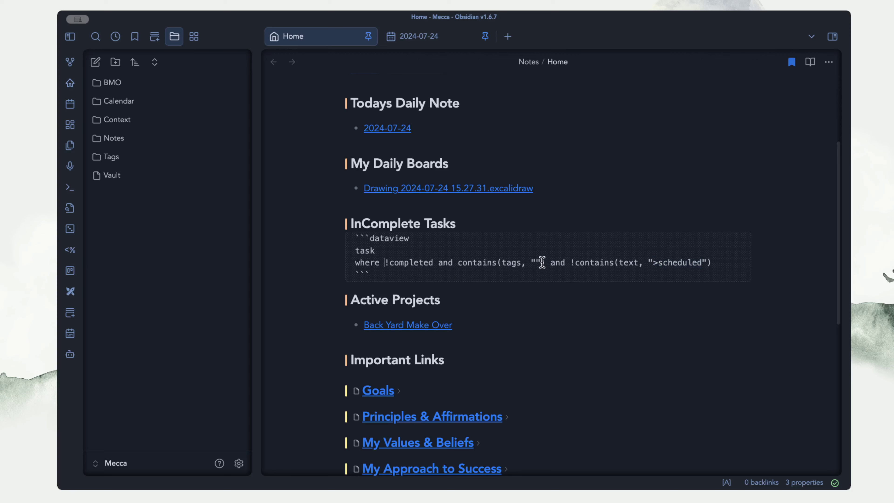
# Step: Write the task 'my test #task' in the 2024-07-24 daily note, checking Home's query
pyautogui.click(423, 44)
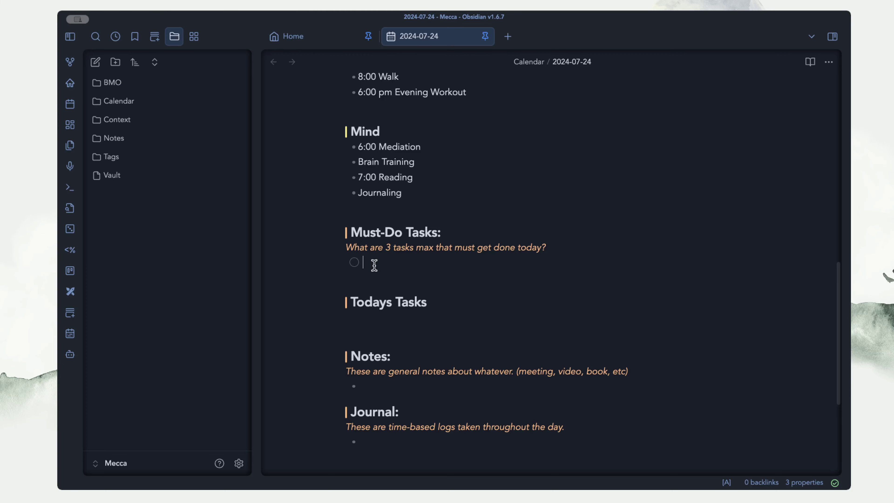
pyautogui.write('my test')
pyautogui.click(348, 44)
pyautogui.press('Up')
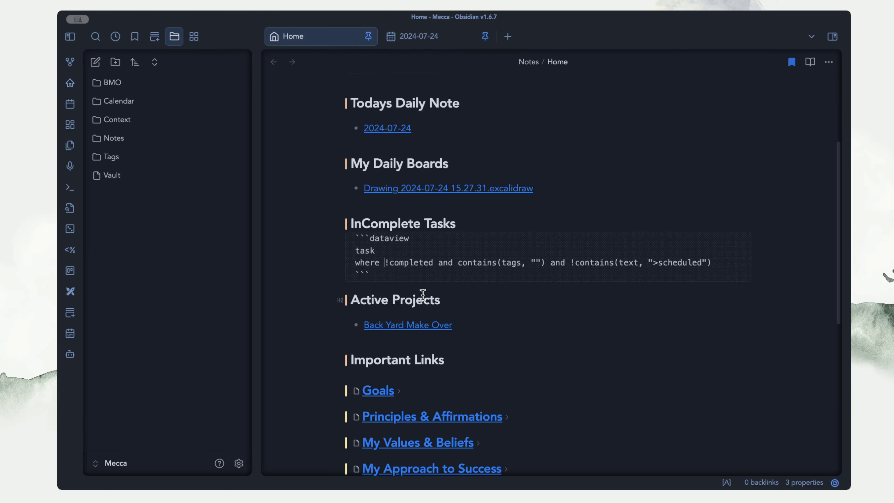
pyautogui.click(469, 222)
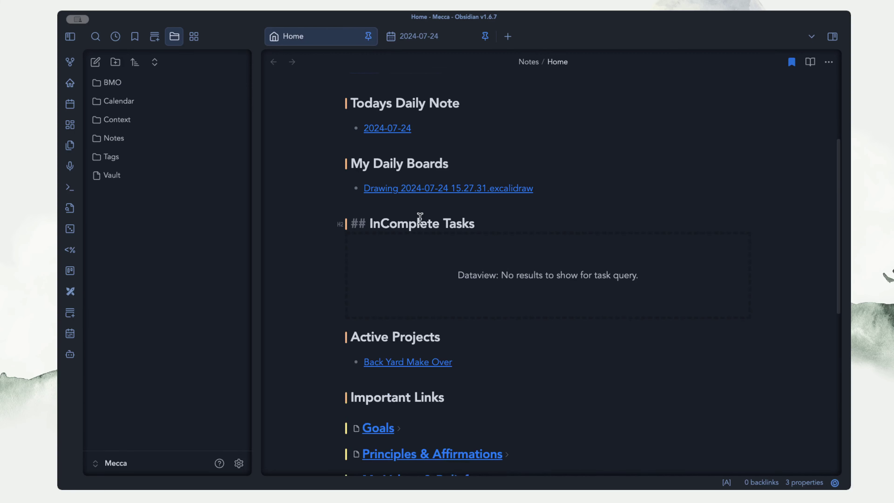
pyautogui.click(395, 34)
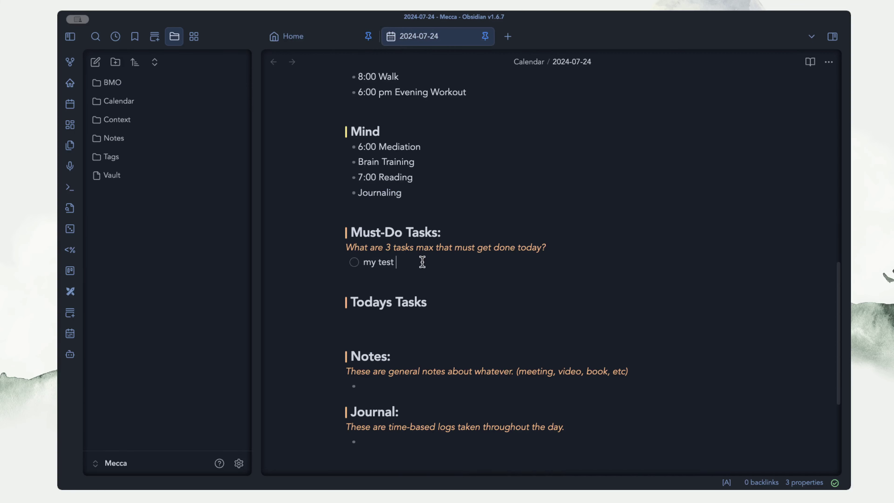
pyautogui.write('#')
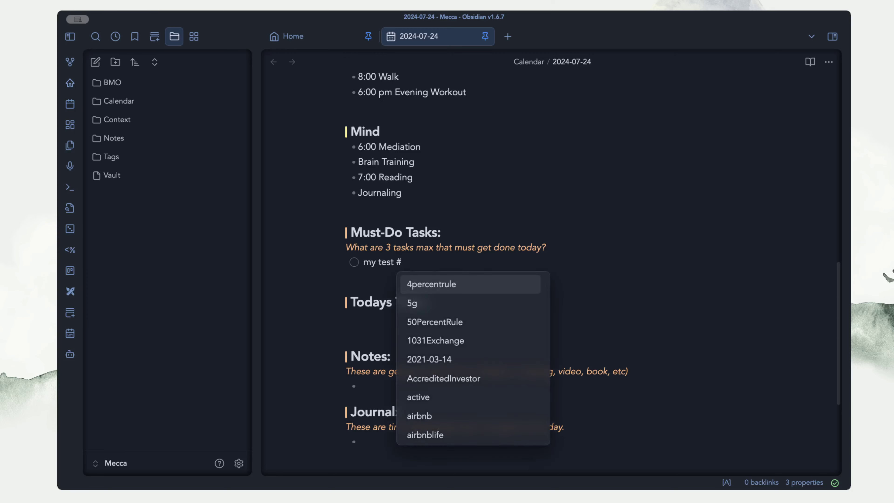
pyautogui.write('task')
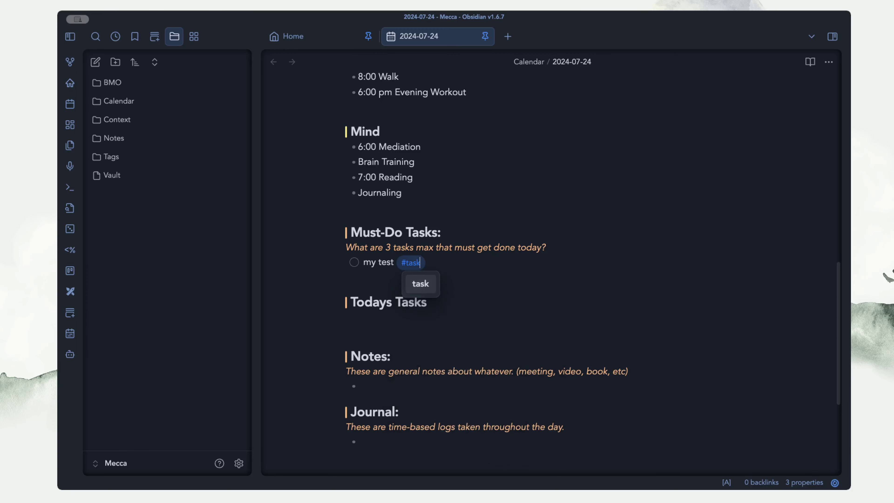
pyautogui.click(376, 277)
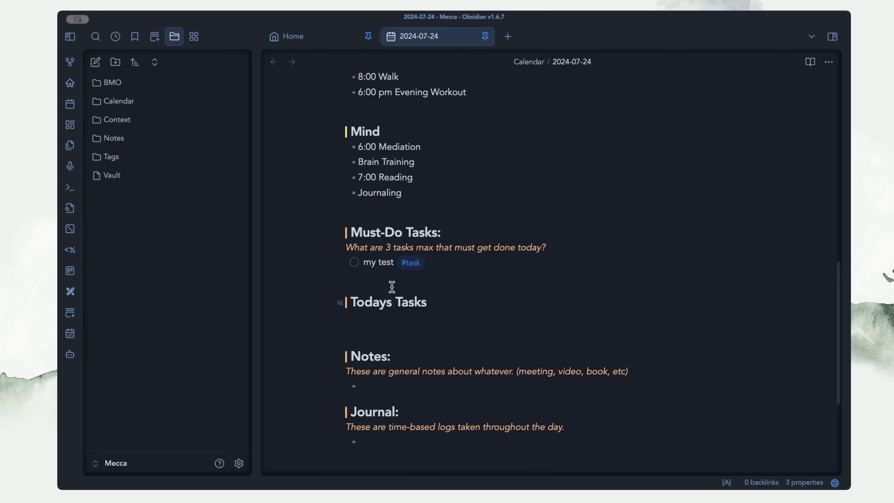
# Step: Start a second task line and tick 'my test' done in Home's Dataview task list
pyautogui.press('Return')
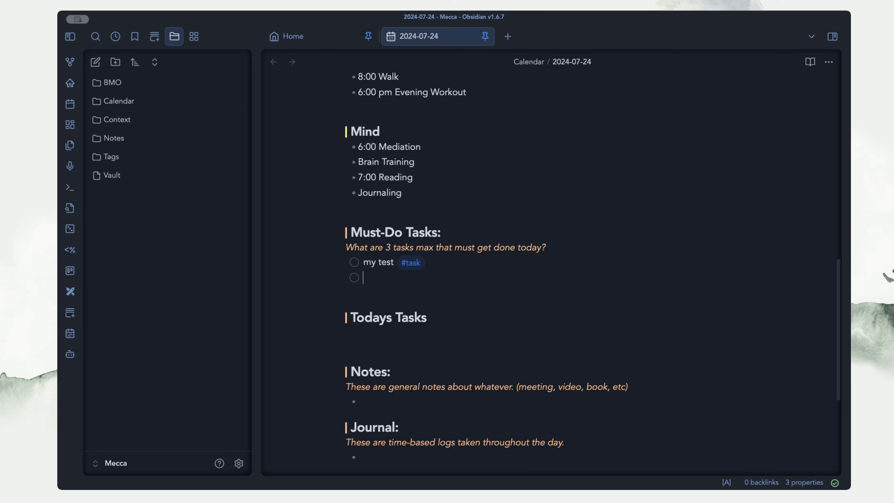
pyautogui.write('my test2')
pyautogui.click(334, 37)
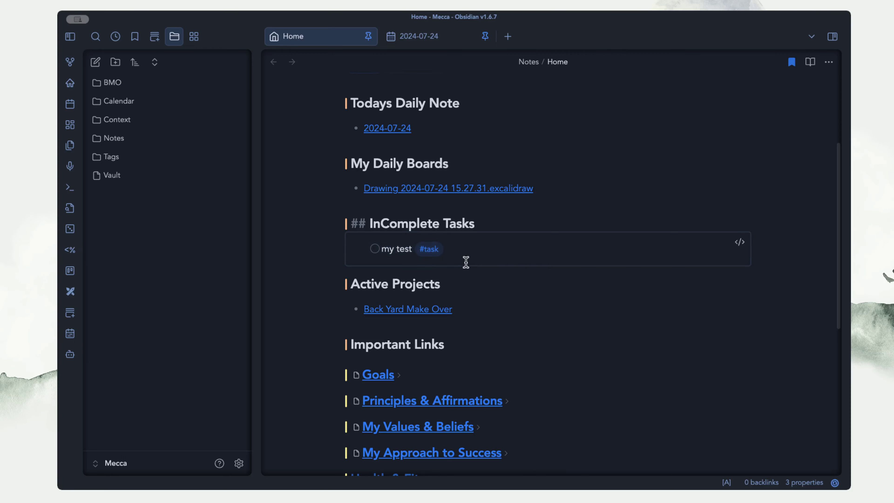
pyautogui.click(375, 249)
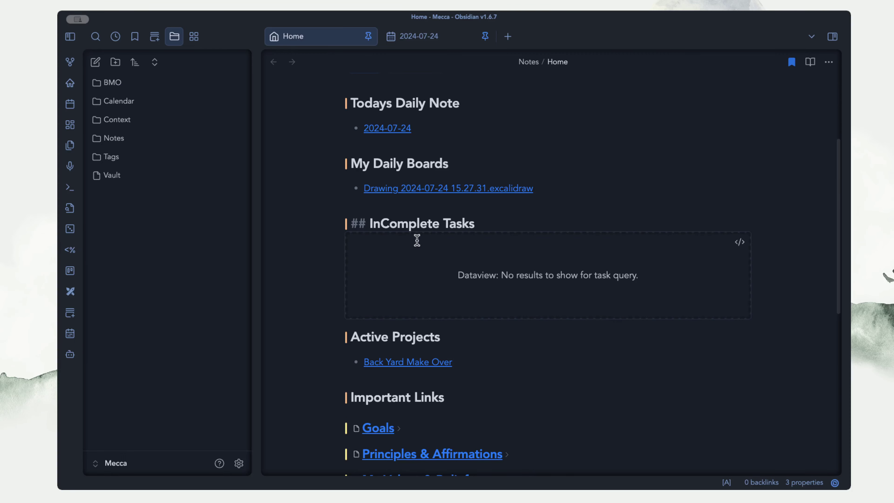
# Step: Finish the second task as 'my test2 #ticktick' in the daily note
pyautogui.click(415, 39)
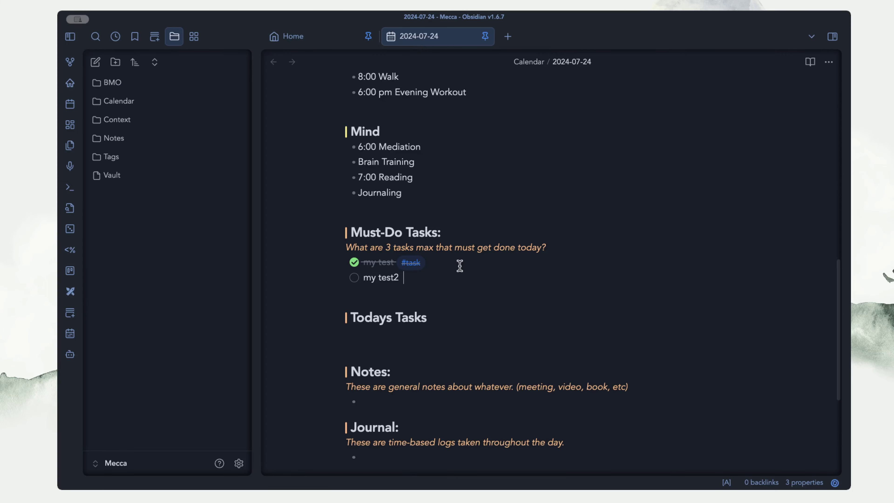
pyautogui.write('#t')
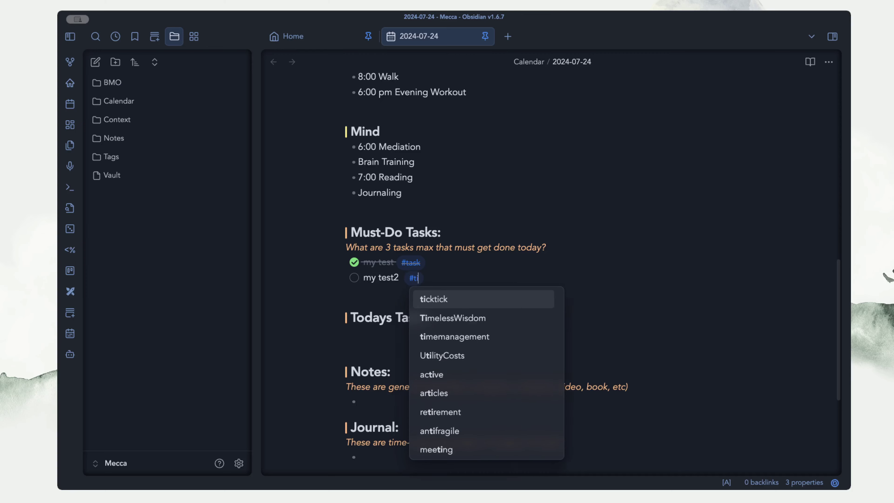
pyautogui.write('icktic')
pyautogui.press('BackSpace')
pyautogui.write('icktick')
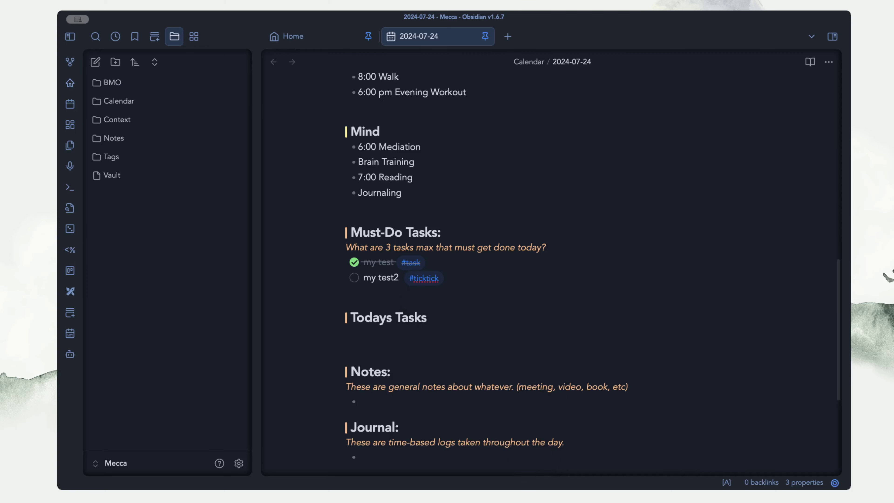
# Step: Check Home's query, then tick 'my test2 #ticktick' done in the 2024-07-24 daily note
pyautogui.click(326, 41)
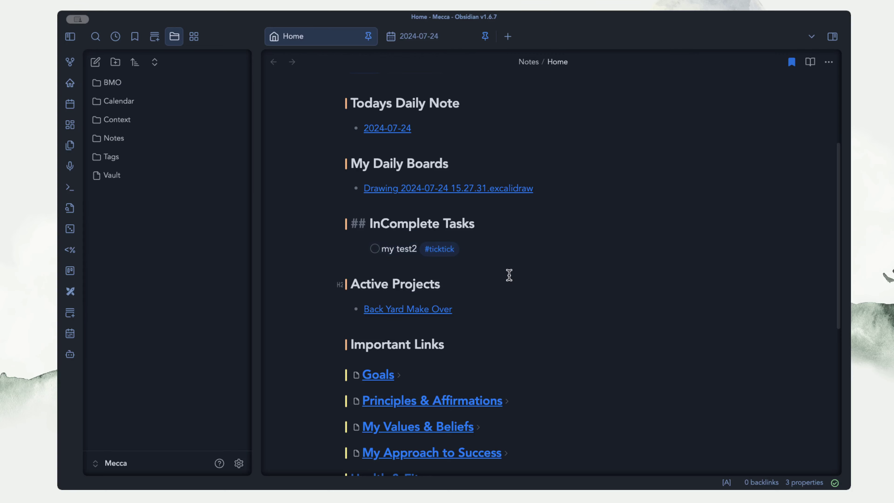
pyautogui.hotkey('ctrl', 'Tab')
pyautogui.click(421, 351)
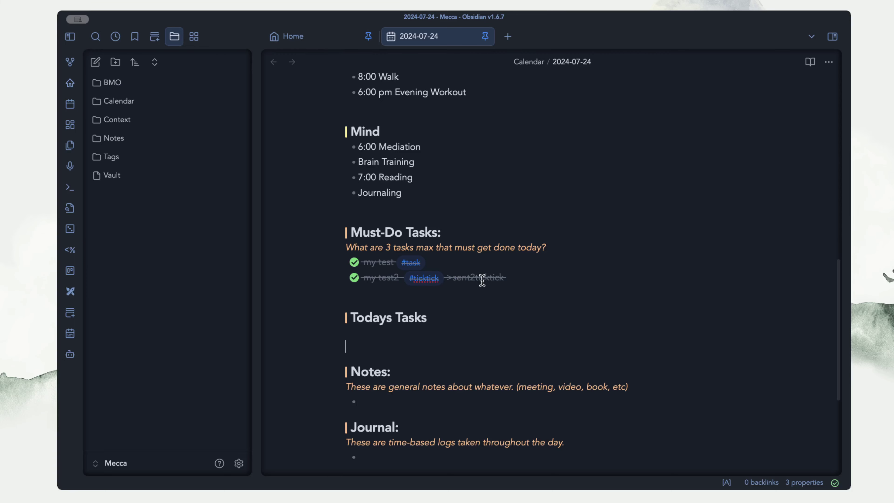
# Step: Switch to the Home note to see the InComplete Tasks query now empty
pyautogui.click(317, 38)
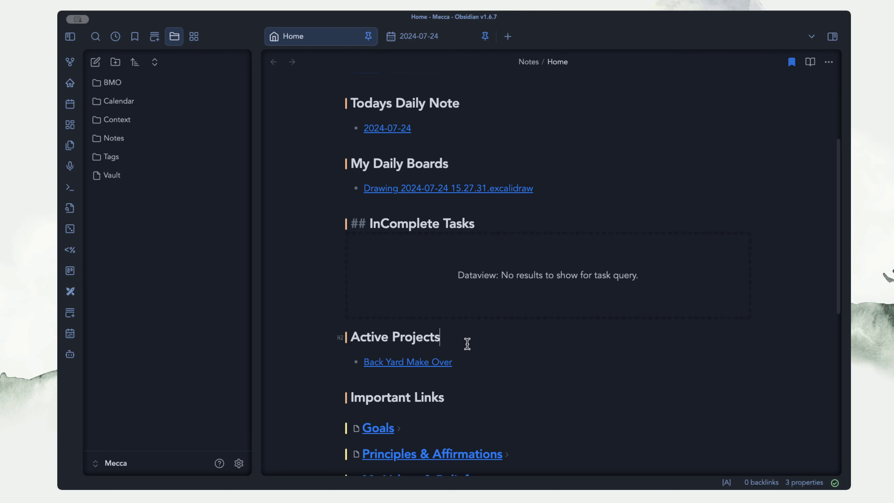
pyautogui.click(403, 341)
pyautogui.scroll(-1, 444, 340)
pyautogui.scroll(-2, 446, 343)
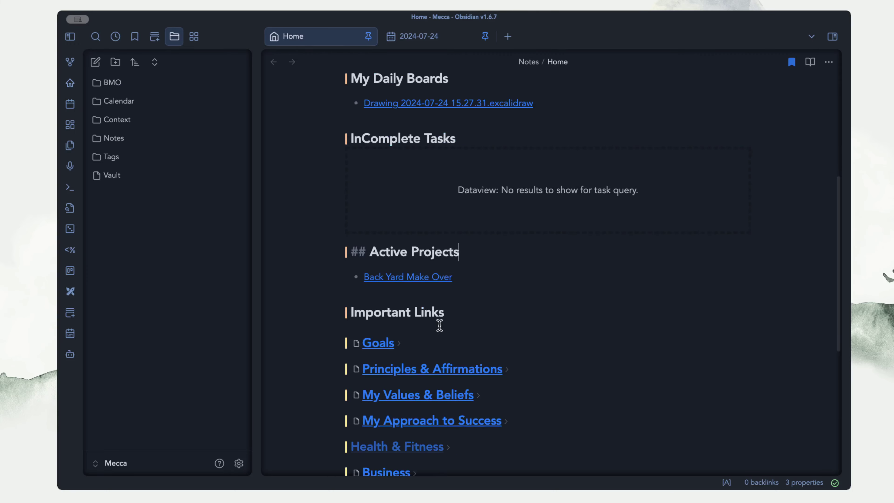
pyautogui.click(739, 270)
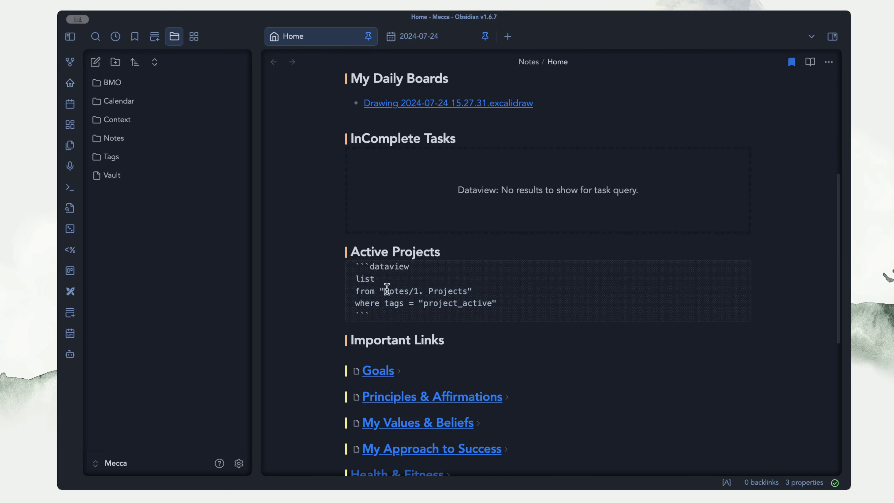
pyautogui.scroll(-1, 386, 289)
pyautogui.moveTo(356, 273); pyautogui.dragTo(478, 274)
pyautogui.click(365, 287)
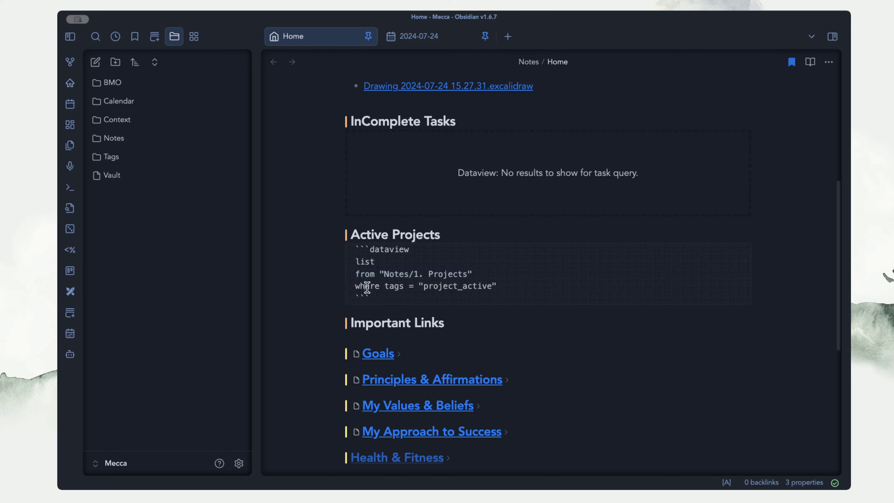
pyautogui.moveTo(418, 286); pyautogui.dragTo(486, 285)
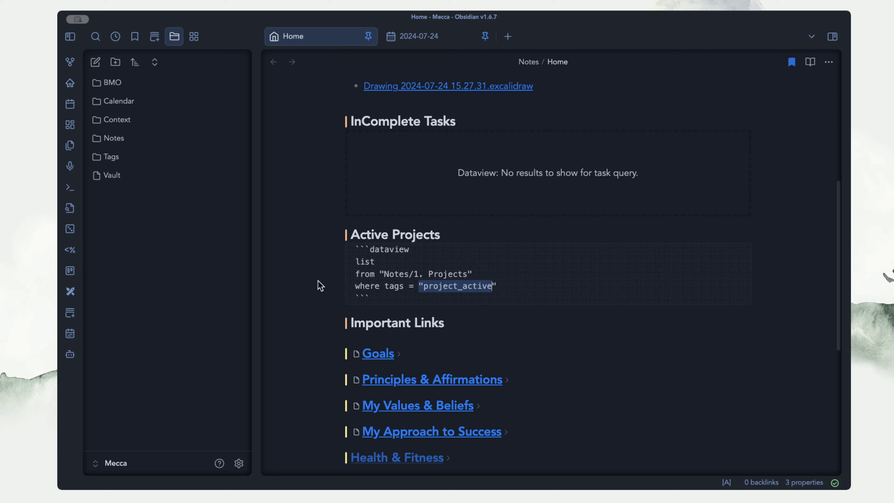
pyautogui.click(489, 273)
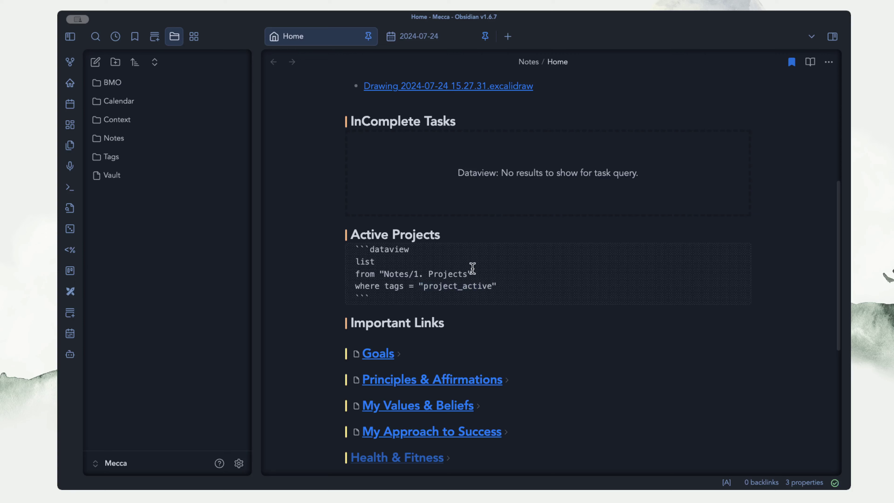
pyautogui.click(451, 235)
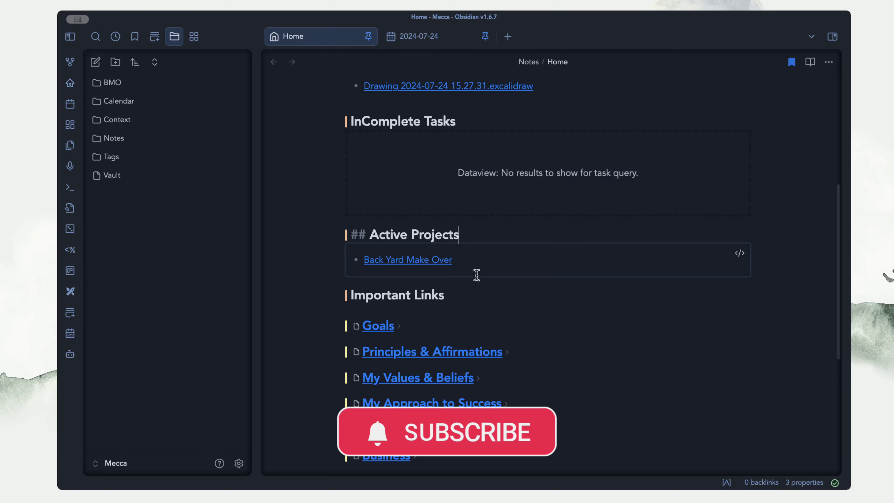
pyautogui.scroll(-5, 493, 277)
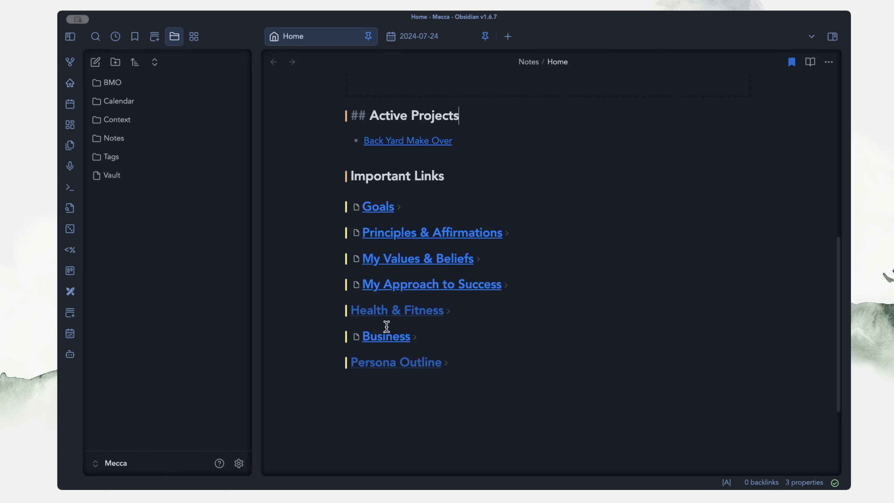
pyautogui.scroll(9, 387, 328)
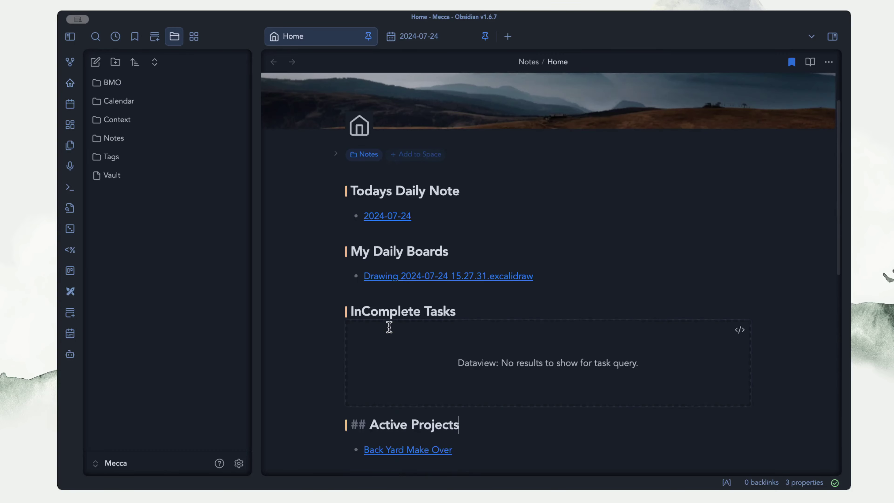
pyautogui.scroll(2, 389, 328)
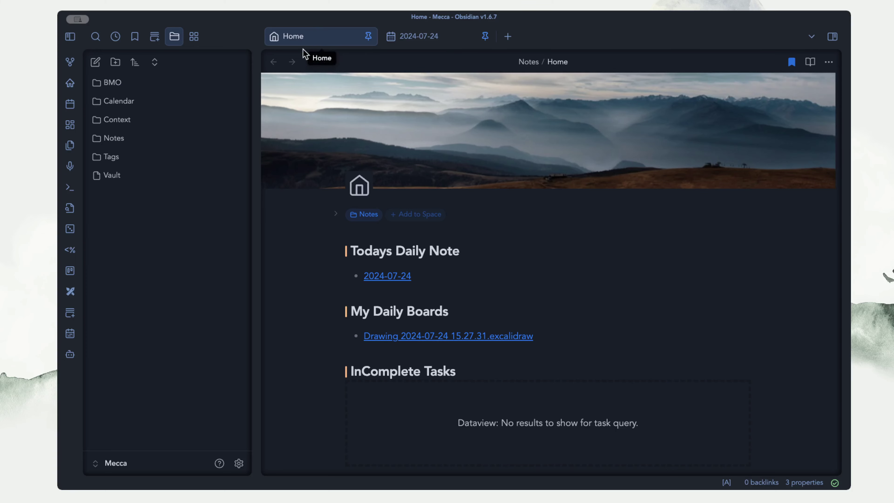
pyautogui.moveTo(323, 94)
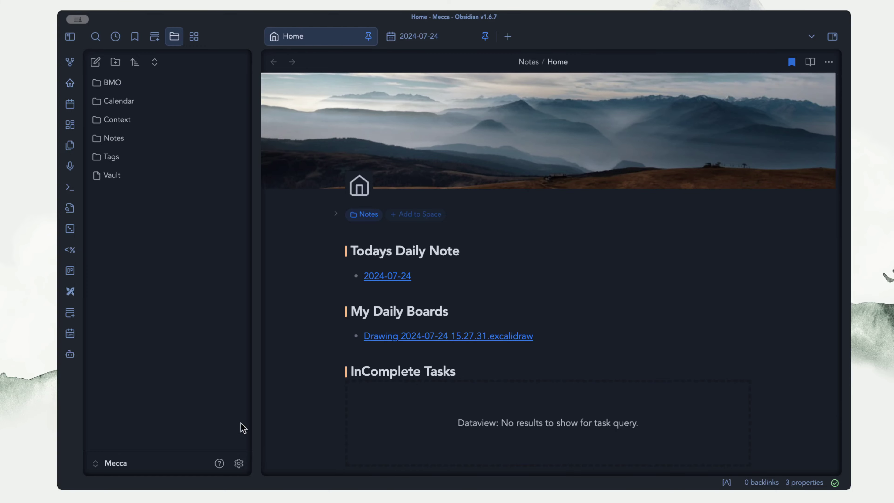
# Step: Open Settings and go to the Homepage plugin's options under Community plugins
pyautogui.click(238, 463)
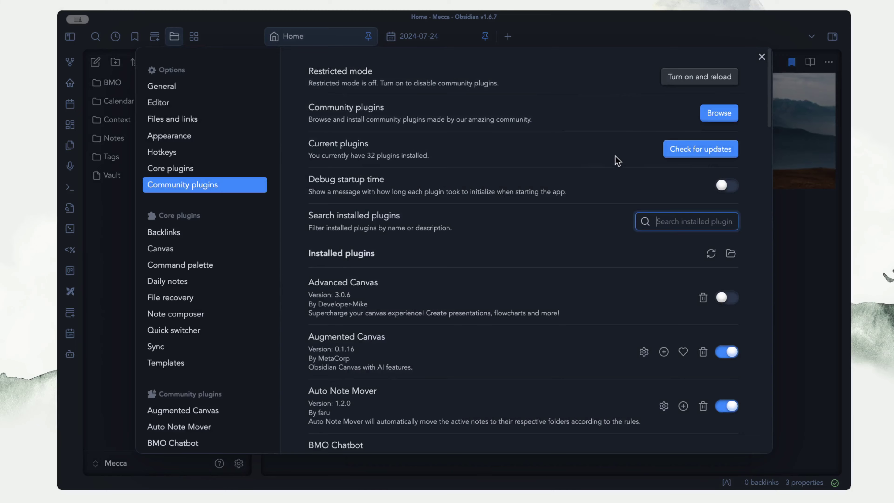
pyautogui.scroll(-20, 534, 314)
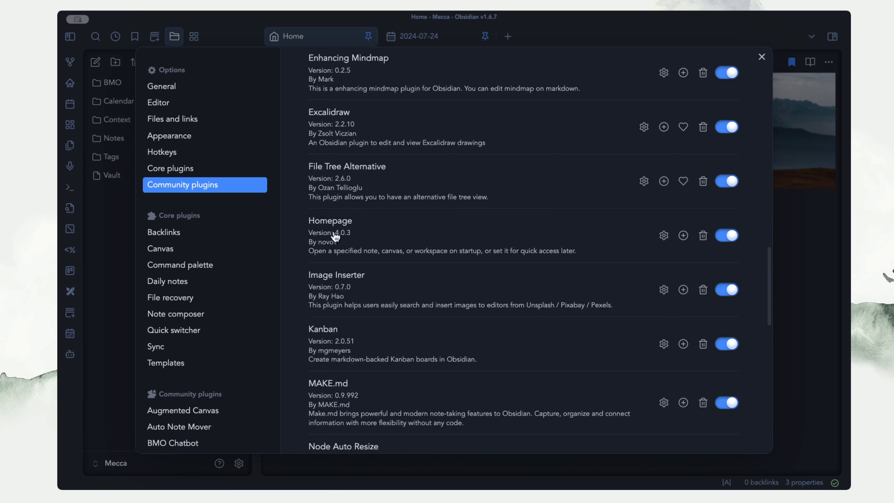
pyautogui.click(663, 235)
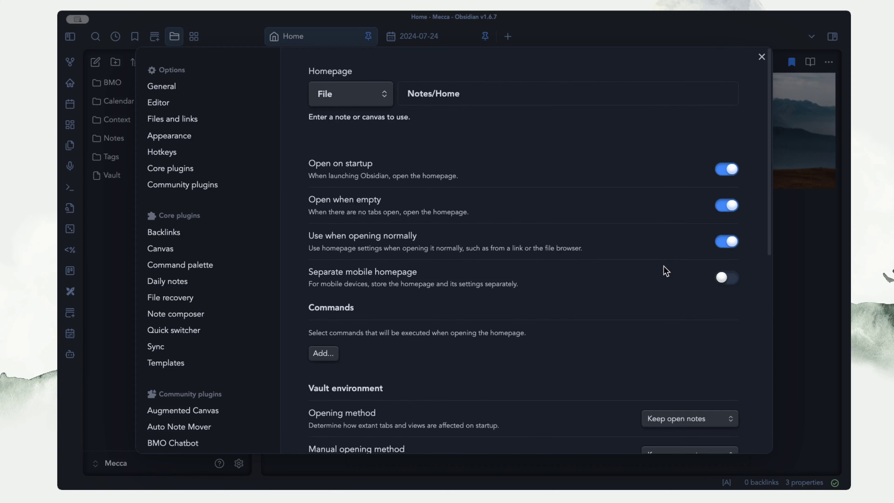
# Step: Keep the homepage type on File and leave the homepage path as Notes/Home
pyautogui.click(405, 90)
pyautogui.click(484, 152)
pyautogui.click(387, 98)
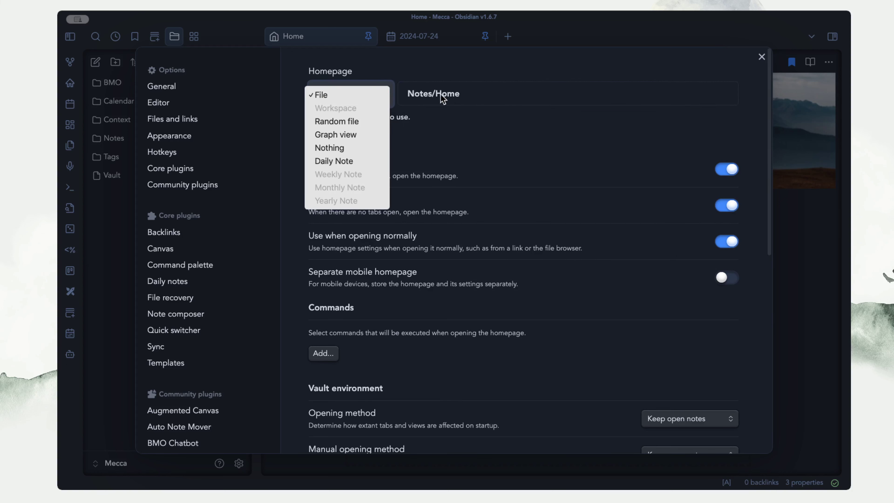
pyautogui.click(482, 96)
pyautogui.click(386, 98)
pyautogui.click(435, 146)
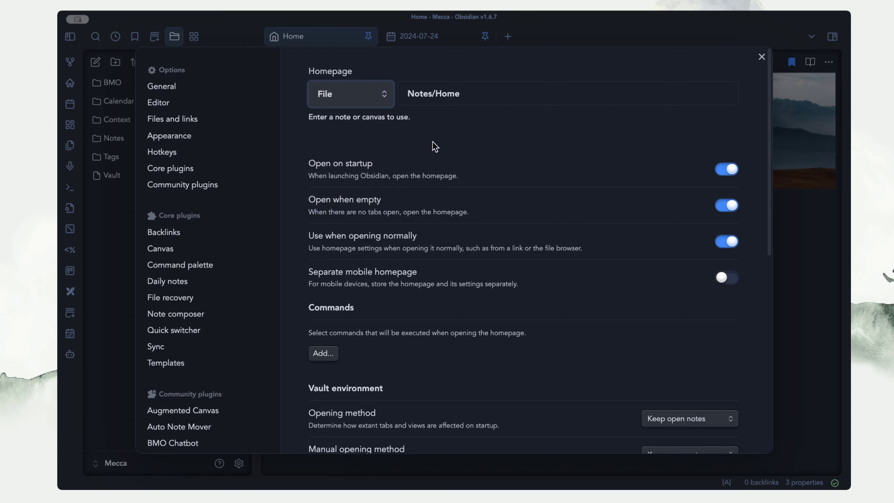
pyautogui.click(480, 93)
pyautogui.click(379, 143)
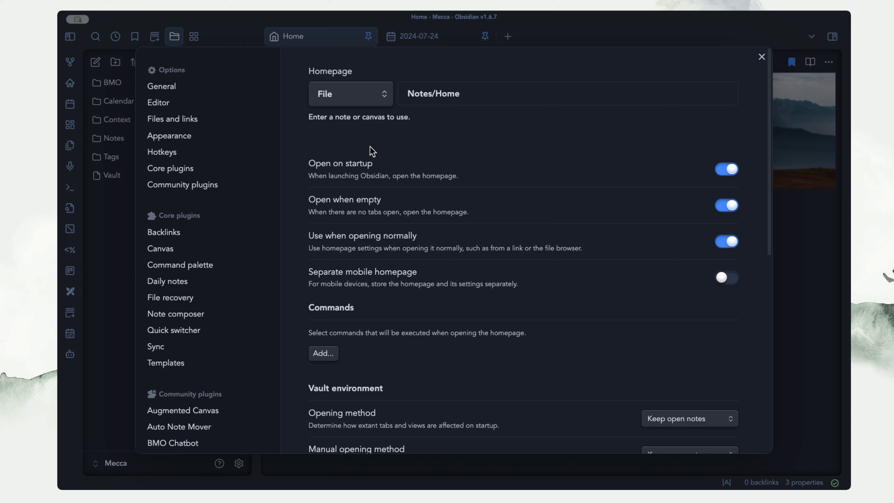
pyautogui.click(465, 95)
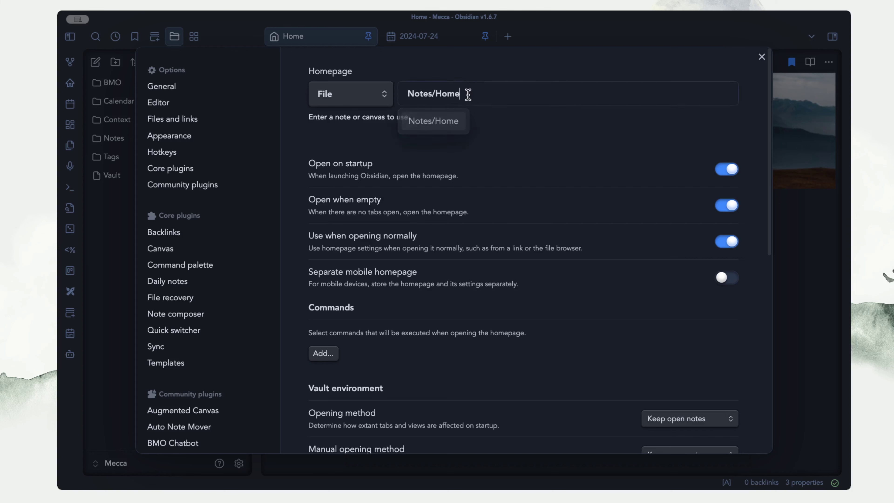
pyautogui.click(367, 146)
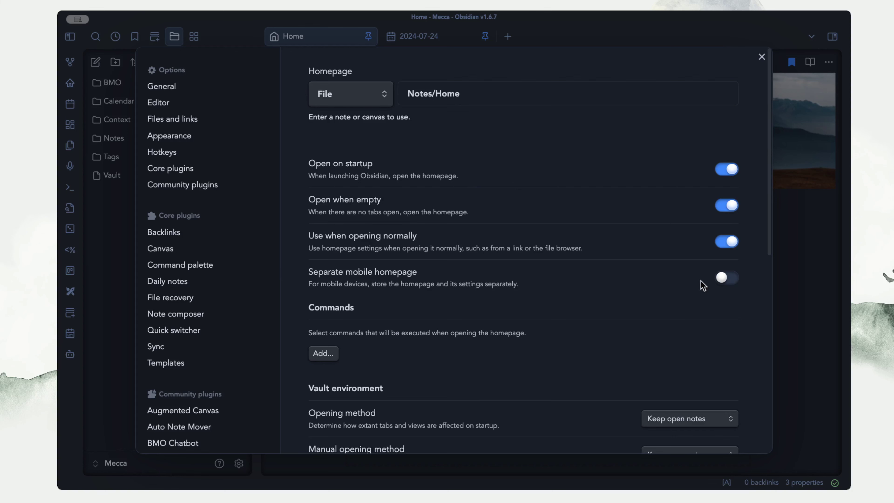
pyautogui.scroll(-10, 530, 312)
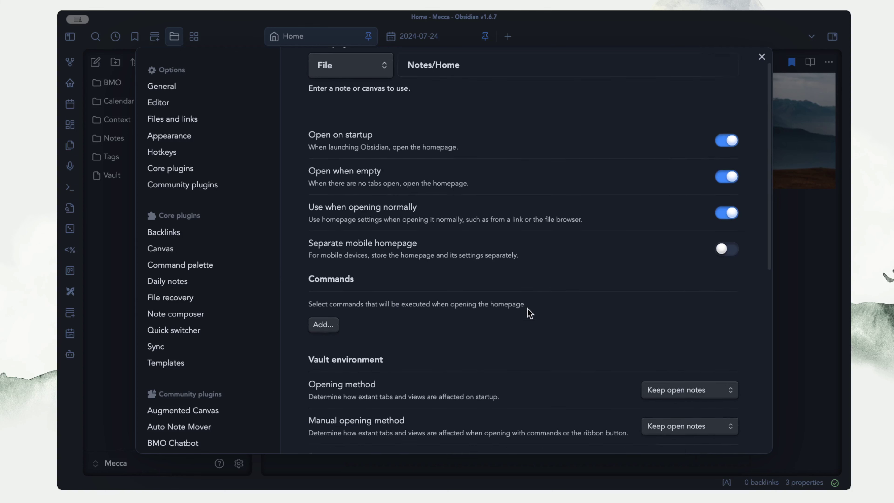
pyautogui.scroll(4, 529, 312)
pyautogui.scroll(-2, 528, 311)
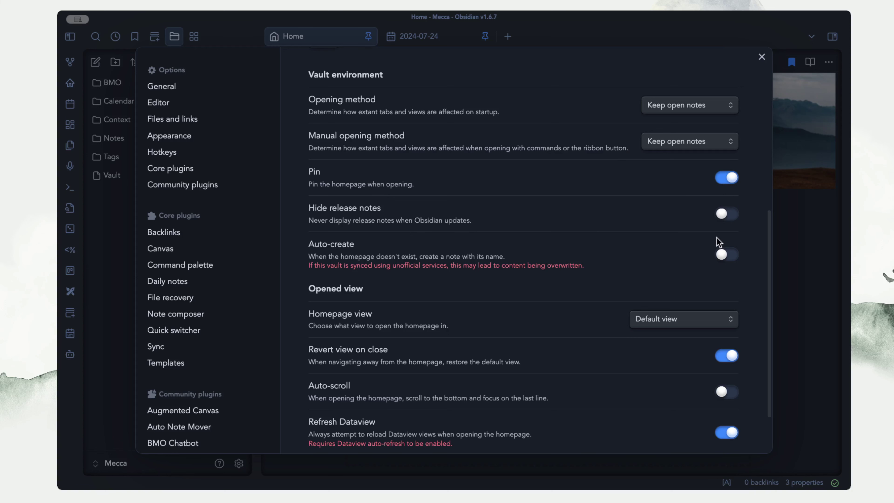
pyautogui.scroll(-1, 722, 249)
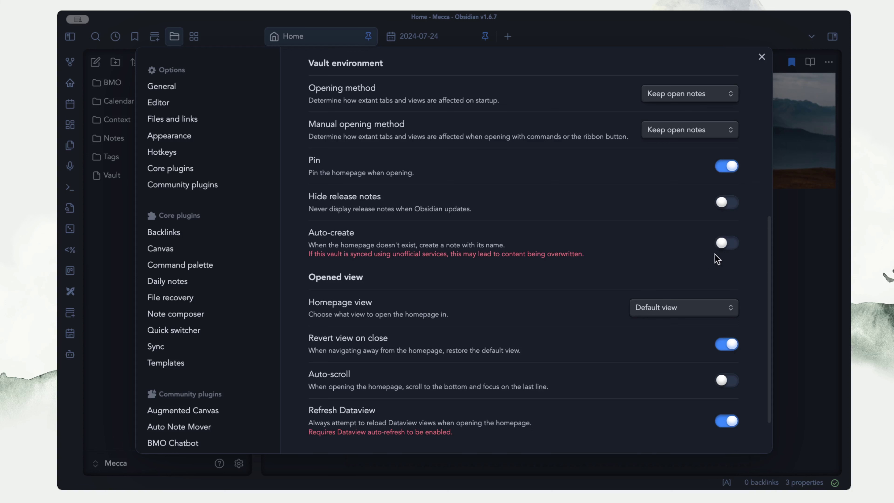
pyautogui.scroll(-1, 585, 340)
pyautogui.scroll(-2, 588, 337)
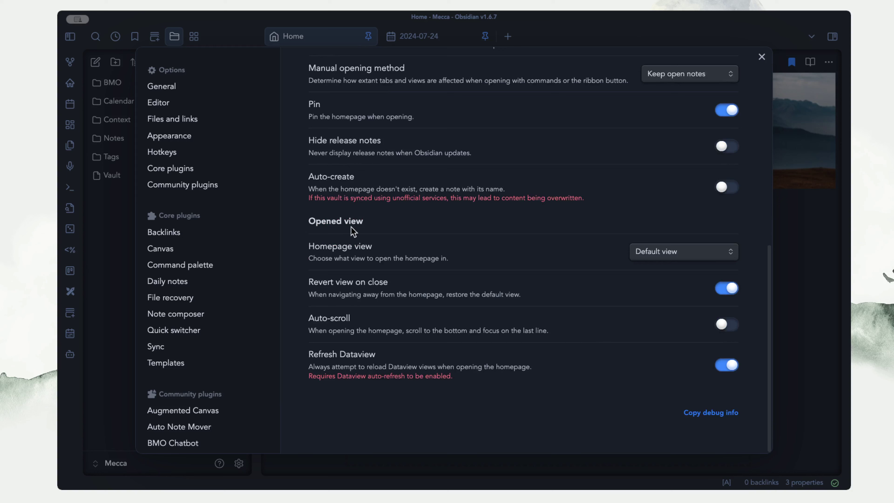
pyautogui.click(680, 258)
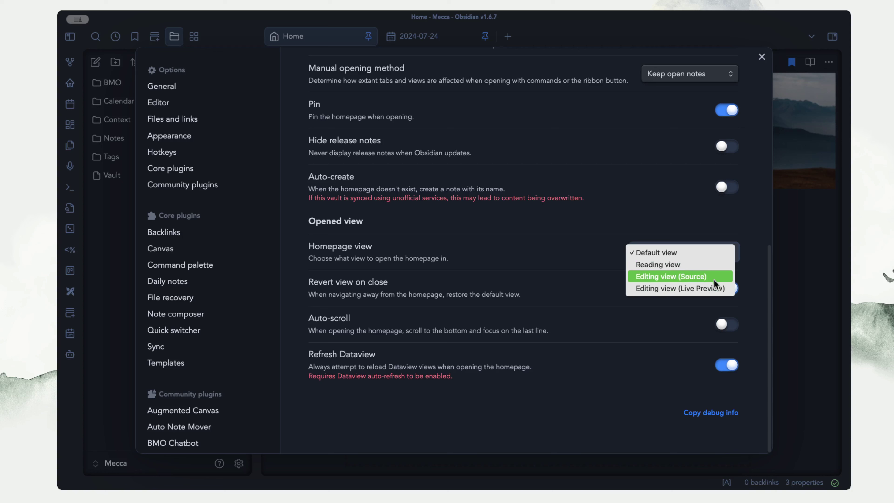
pyautogui.click(565, 244)
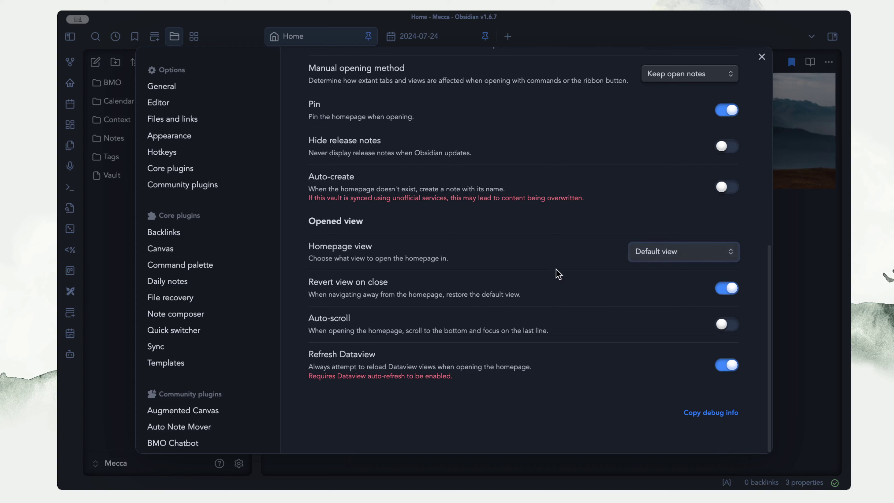
pyautogui.click(645, 259)
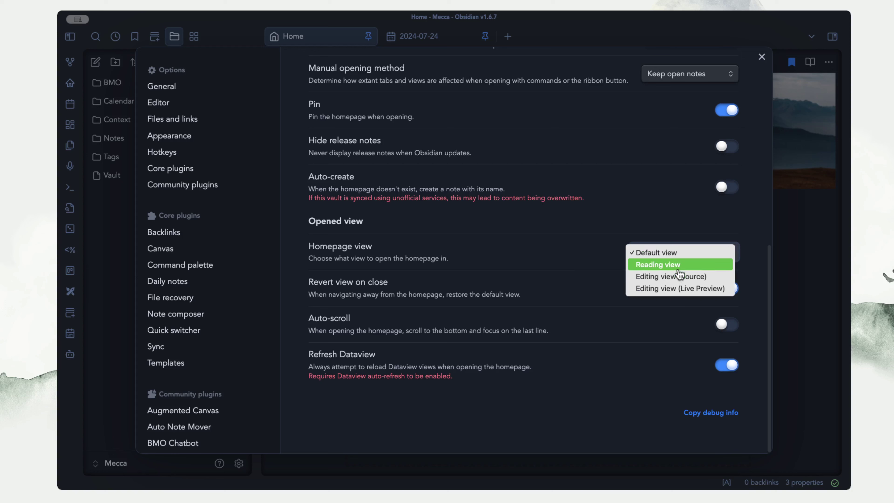
pyautogui.click(579, 258)
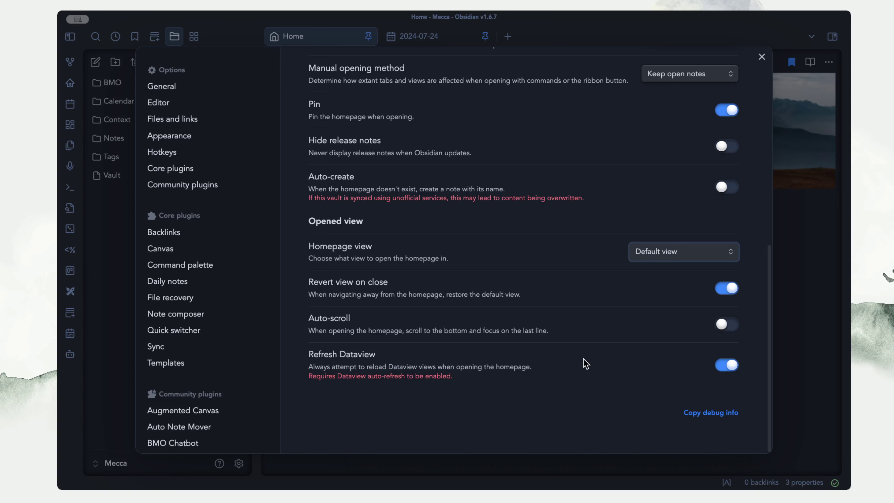
pyautogui.scroll(10, 550, 289)
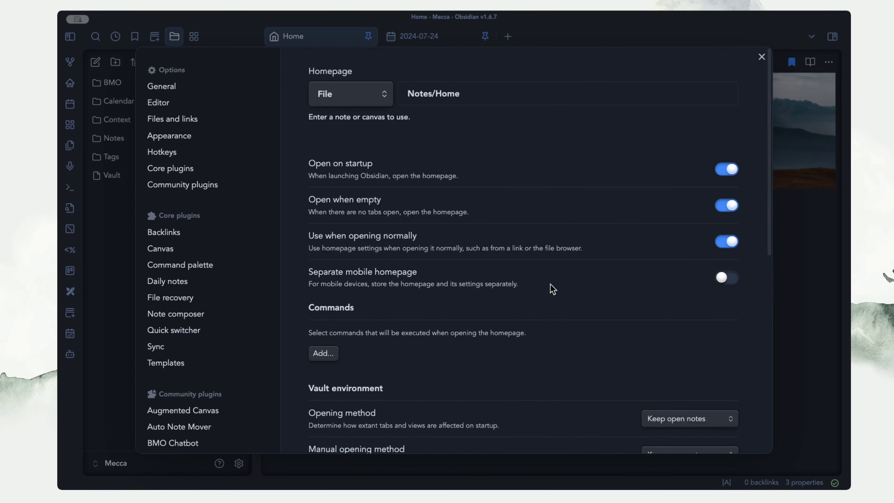
# Step: Close settings and expand, then collapse, the Home note's properties
pyautogui.click(760, 57)
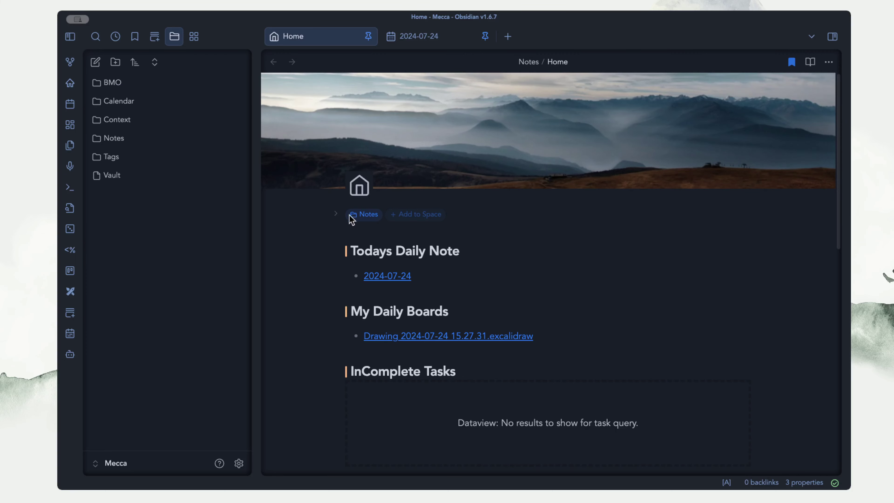
pyautogui.click(336, 216)
pyautogui.click(337, 216)
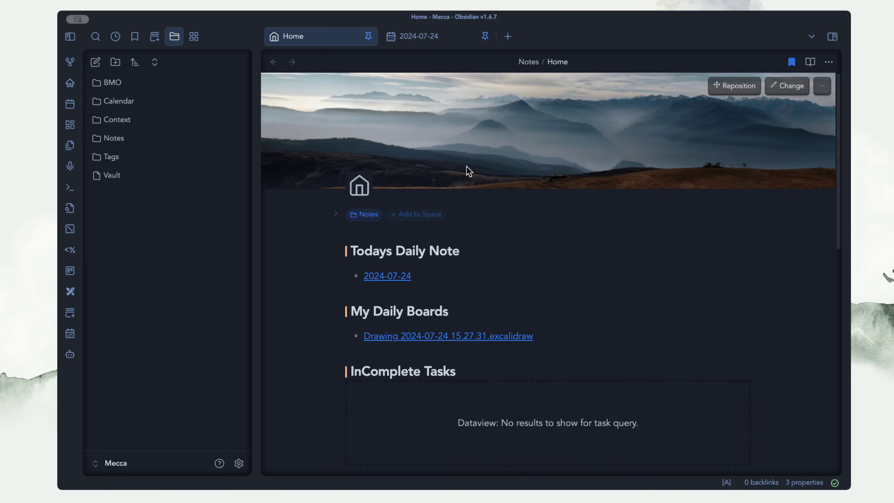
# Step: Reopen Settings and show the MAKE.md plugin page under Community plugins
pyautogui.click(239, 463)
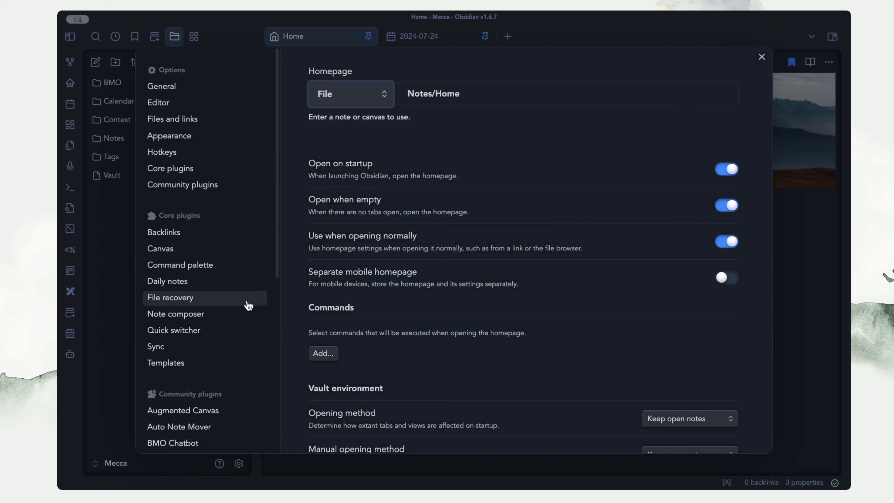
pyautogui.scroll(-8, 248, 305)
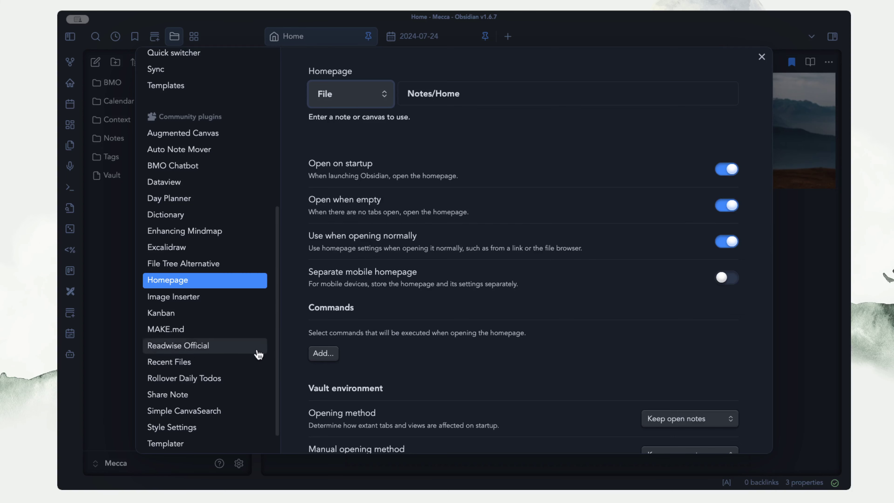
pyautogui.scroll(-1, 246, 349)
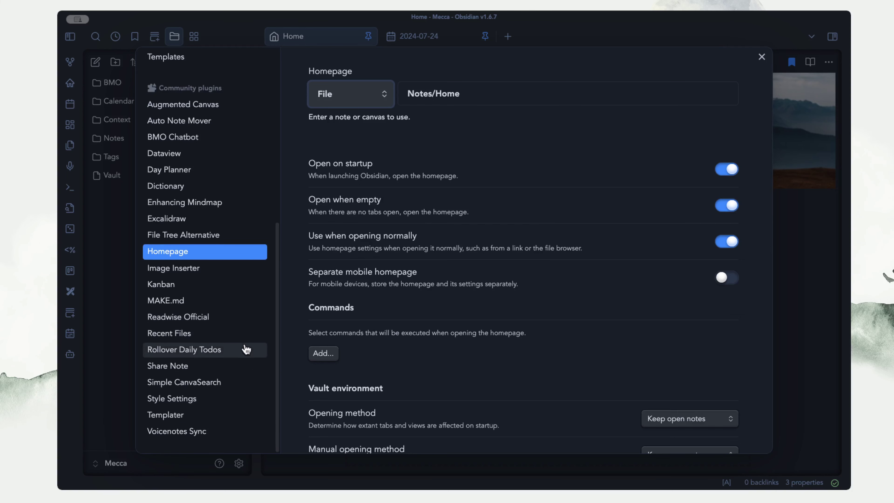
pyautogui.click(190, 303)
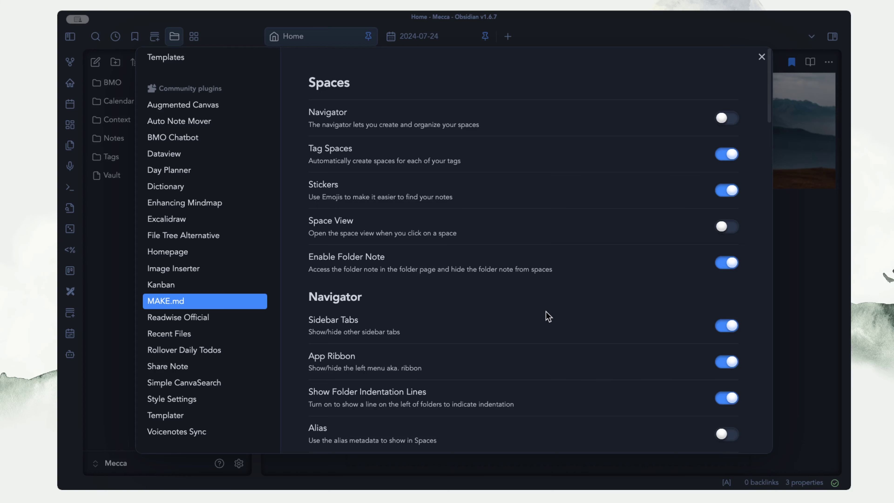
pyautogui.scroll(-4, 549, 306)
pyautogui.scroll(-10, 550, 301)
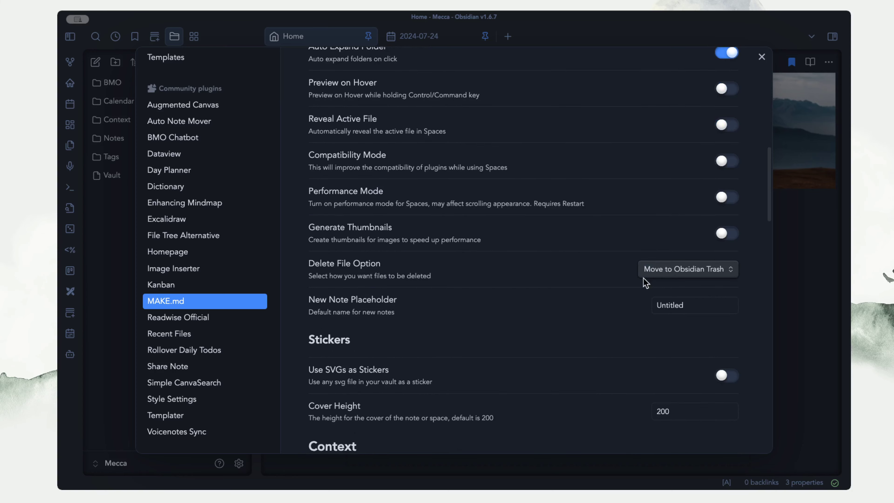
pyautogui.scroll(-3, 649, 326)
pyautogui.scroll(-9, 651, 329)
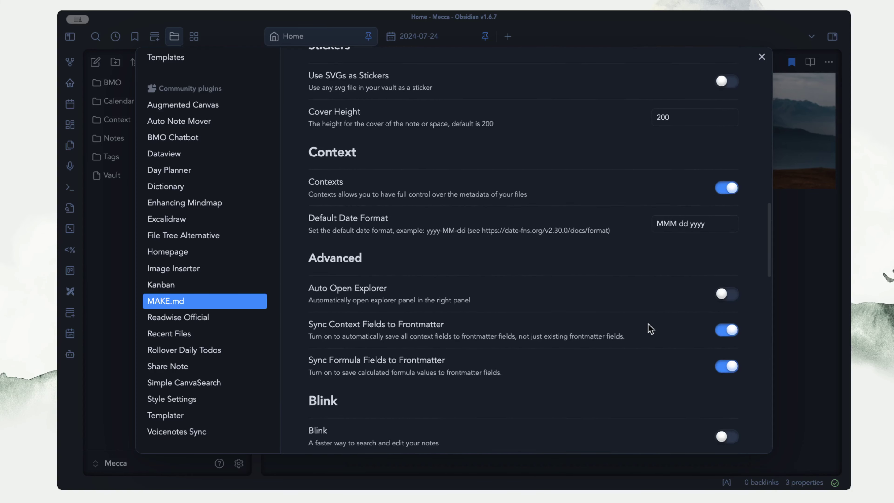
pyautogui.scroll(-5, 651, 329)
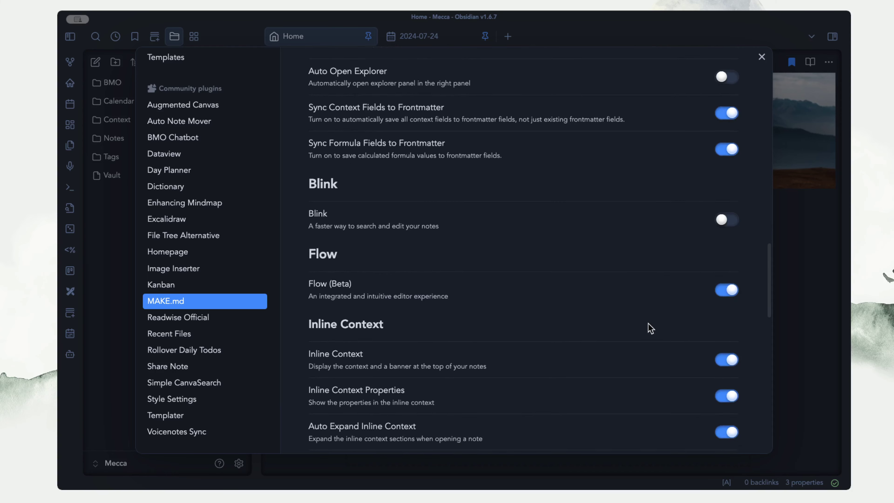
pyautogui.scroll(-5, 650, 328)
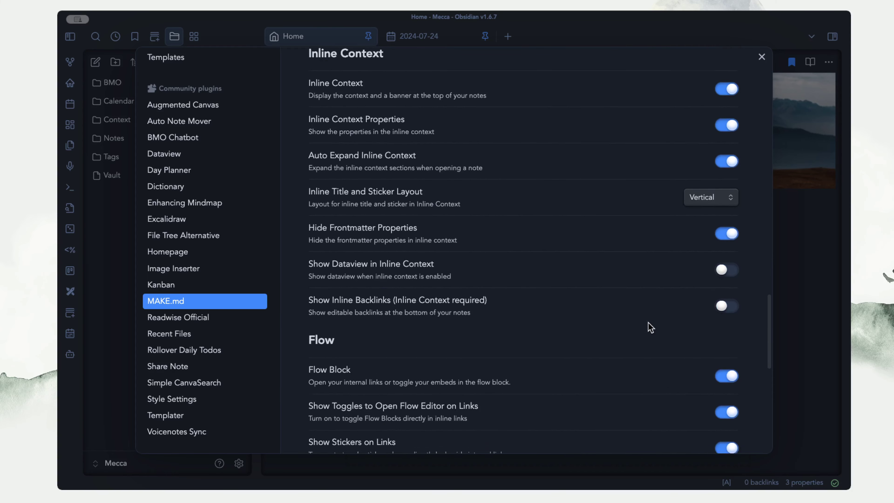
pyautogui.scroll(-5, 650, 322)
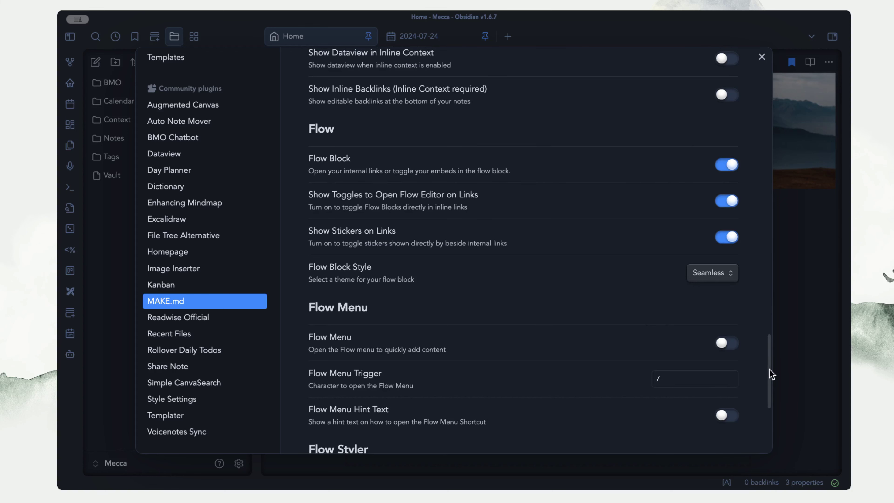
pyautogui.scroll(-3, 770, 373)
pyautogui.moveTo(769, 392); pyautogui.dragTo(774, 77)
# Step: Close Settings with Escape and scroll the Home note to Important Links and back up
pyautogui.press('Escape')
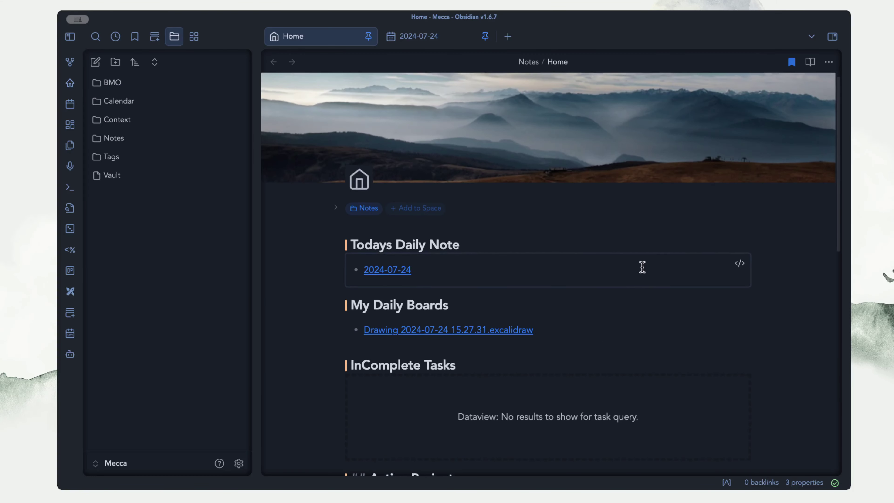
pyautogui.scroll(-3, 603, 269)
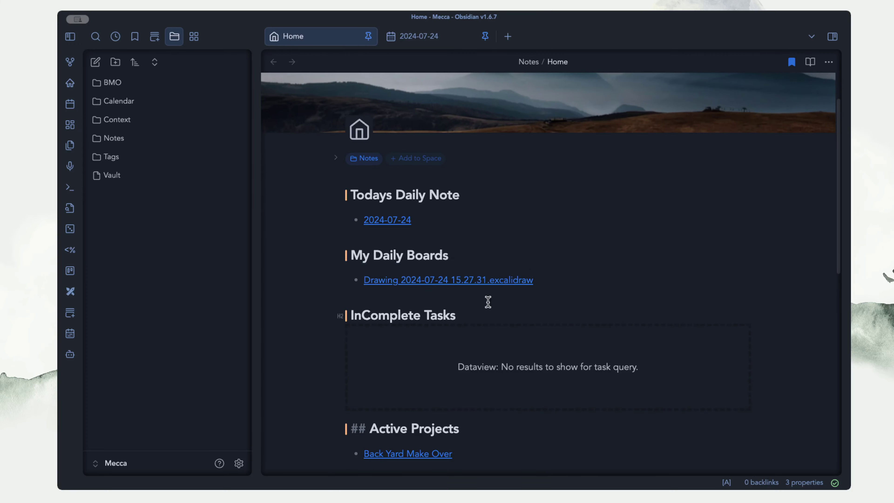
pyautogui.scroll(-10, 465, 320)
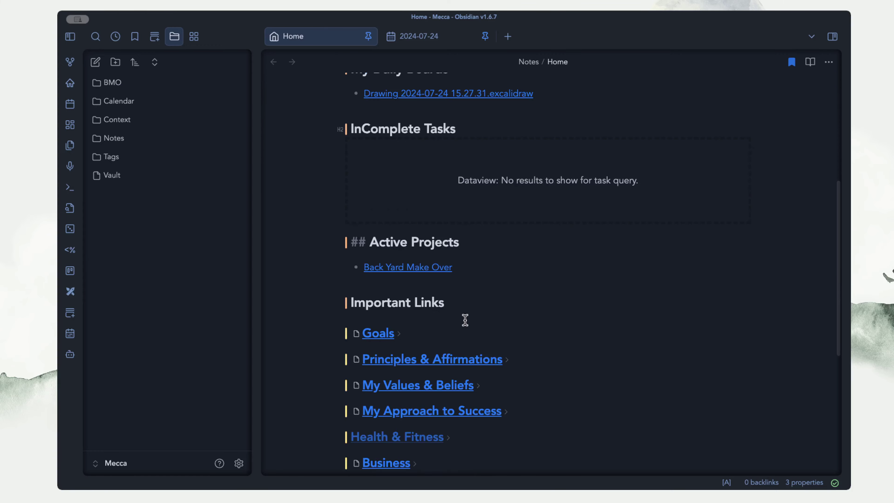
pyautogui.scroll(15, 465, 320)
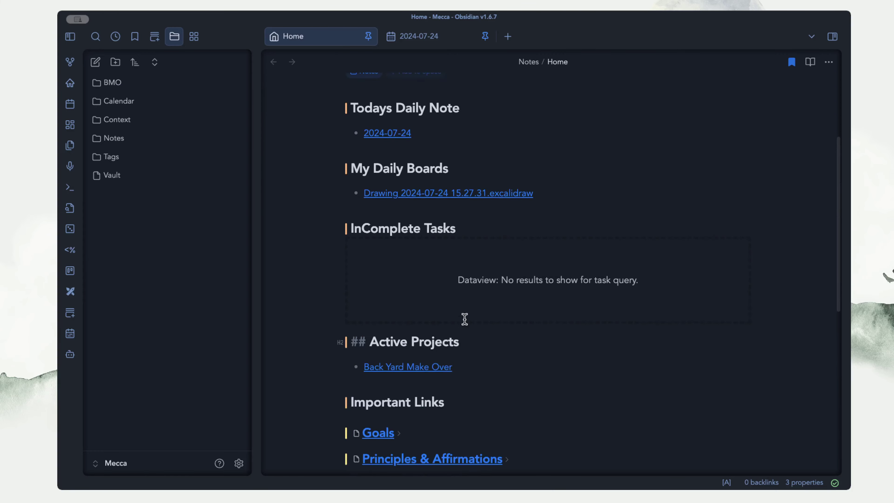